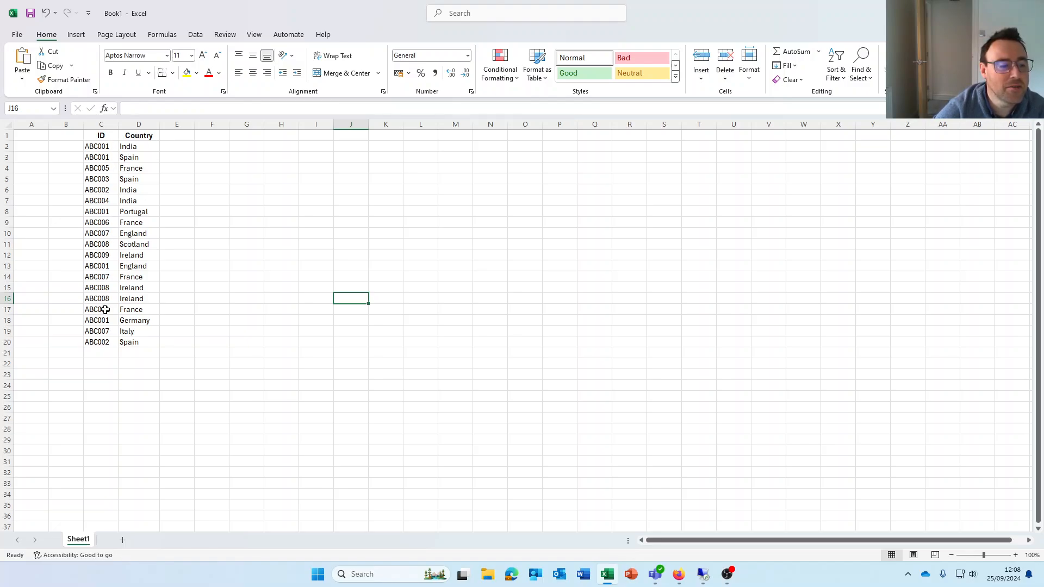
Examine the ID and Country entries in rows 15 to 20 for repeated IDs
left_click(105, 343)
left_click(129, 343)
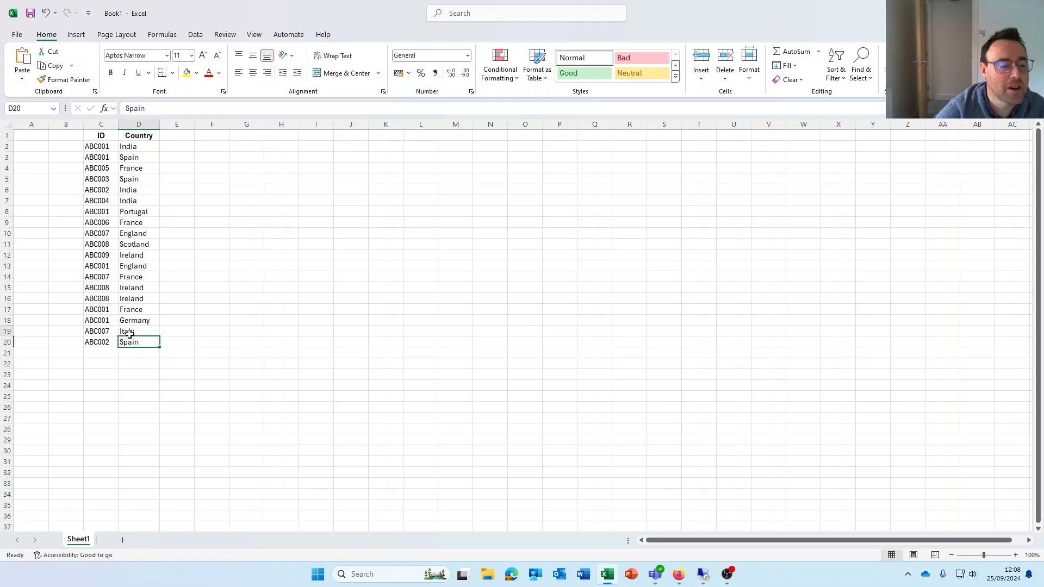
left_click(129, 333)
left_click(97, 330)
left_click(96, 319)
left_click(125, 320)
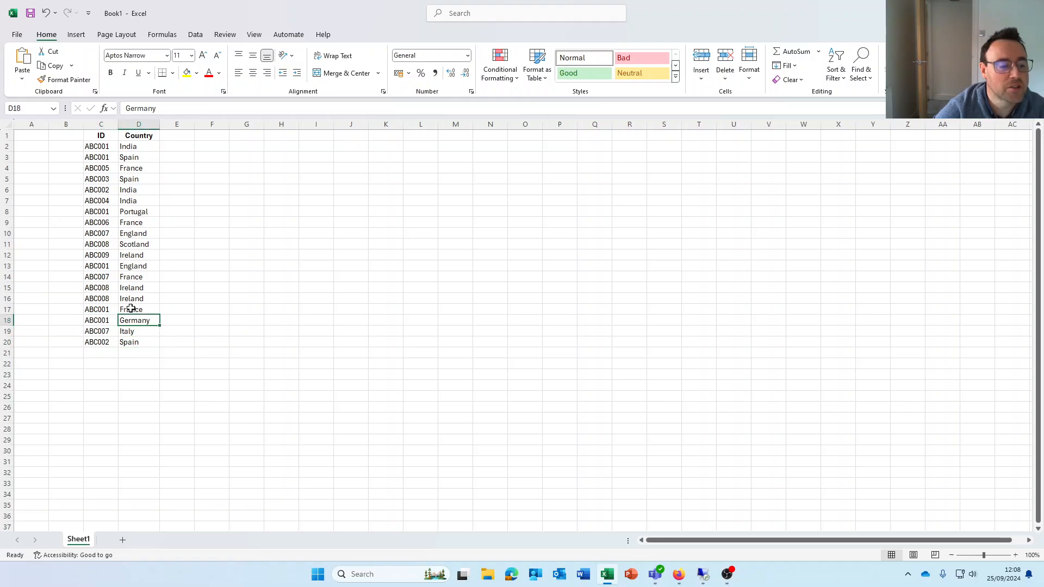
left_click(130, 308)
left_click(99, 307)
left_click(97, 296)
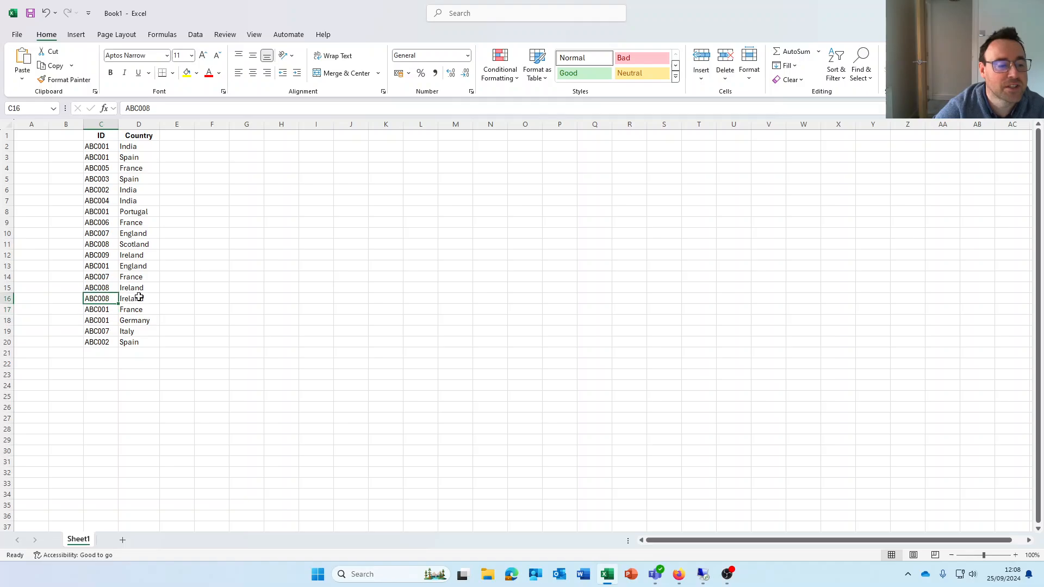
left_click(137, 297)
left_click(134, 287)
left_click(99, 285)
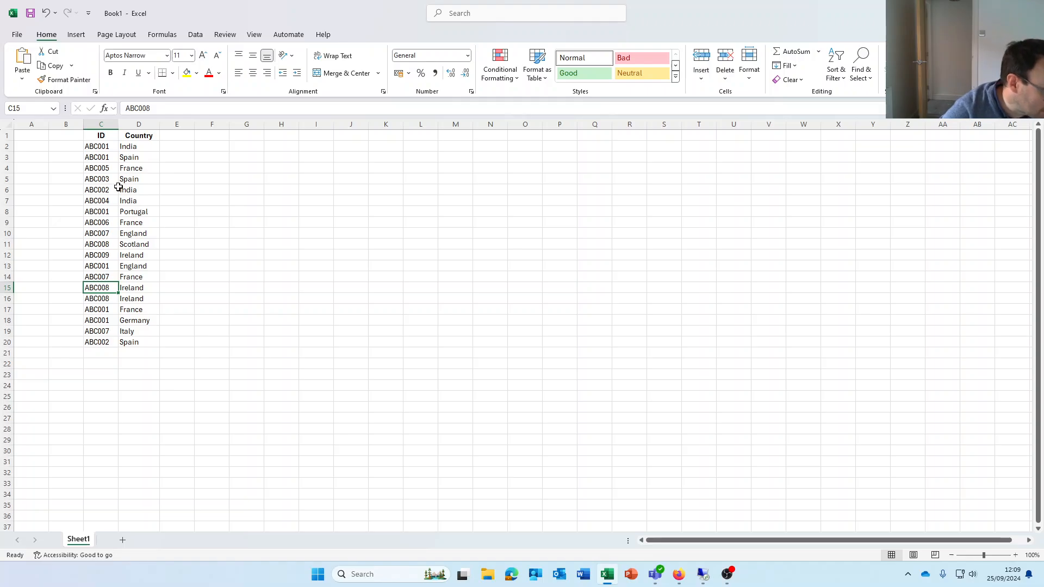
Enter the header "countifs (ID)" in cell F1 and fit column F's width to it
left_click(210, 137)
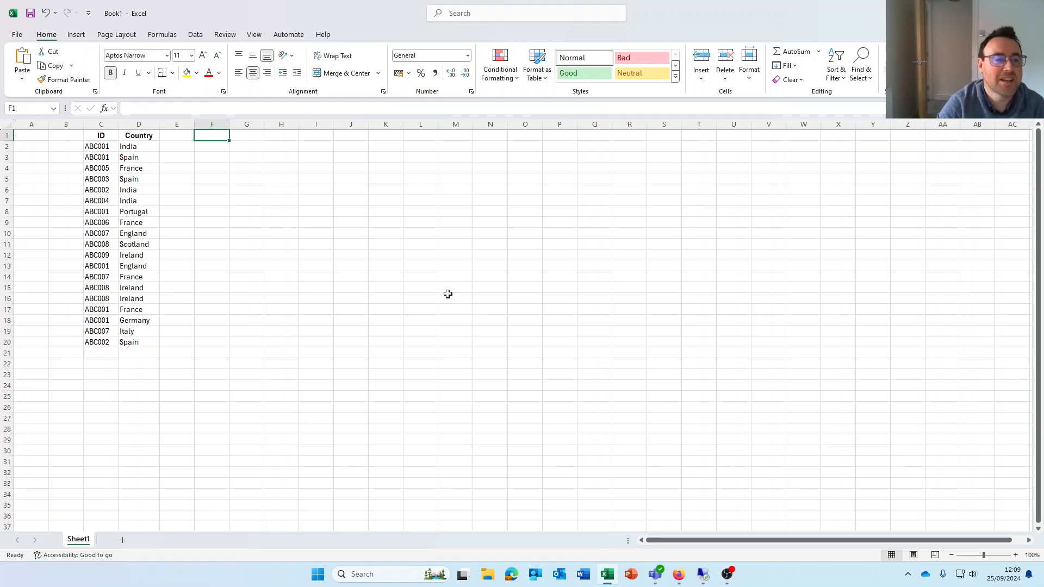
type("count")
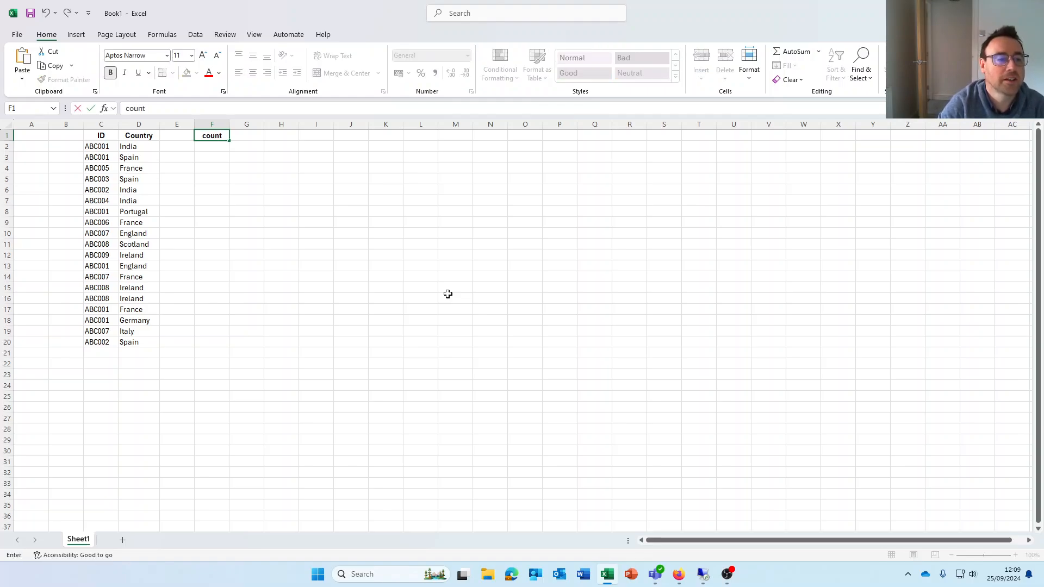
type("ifs (ID)")
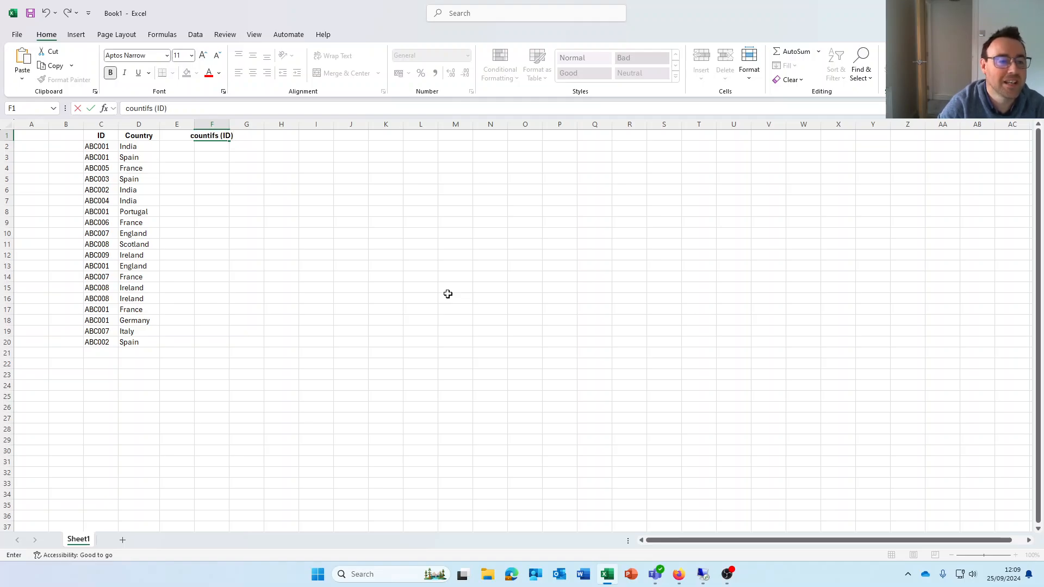
key("Return")
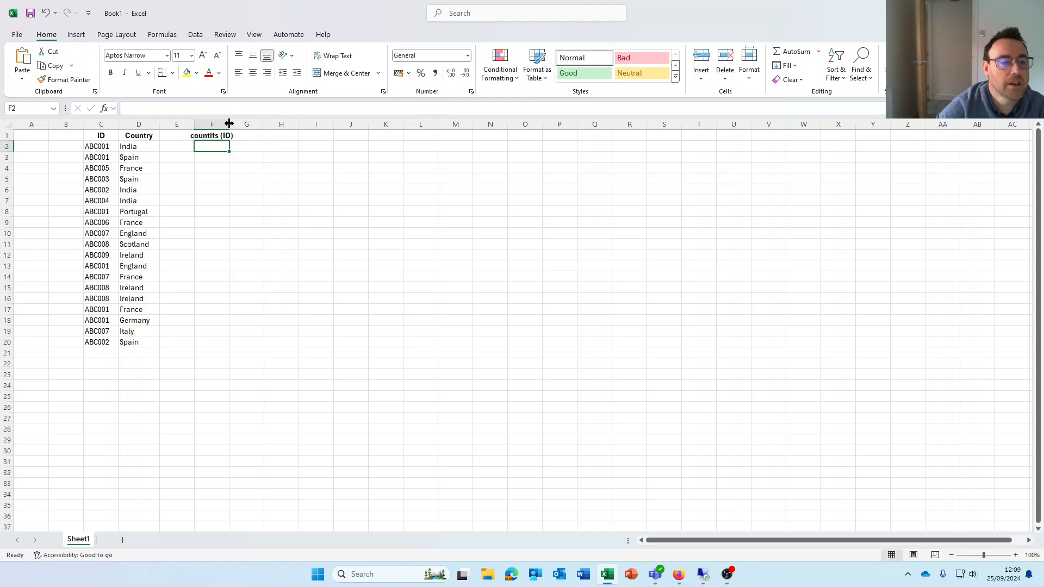
double_click(229, 123)
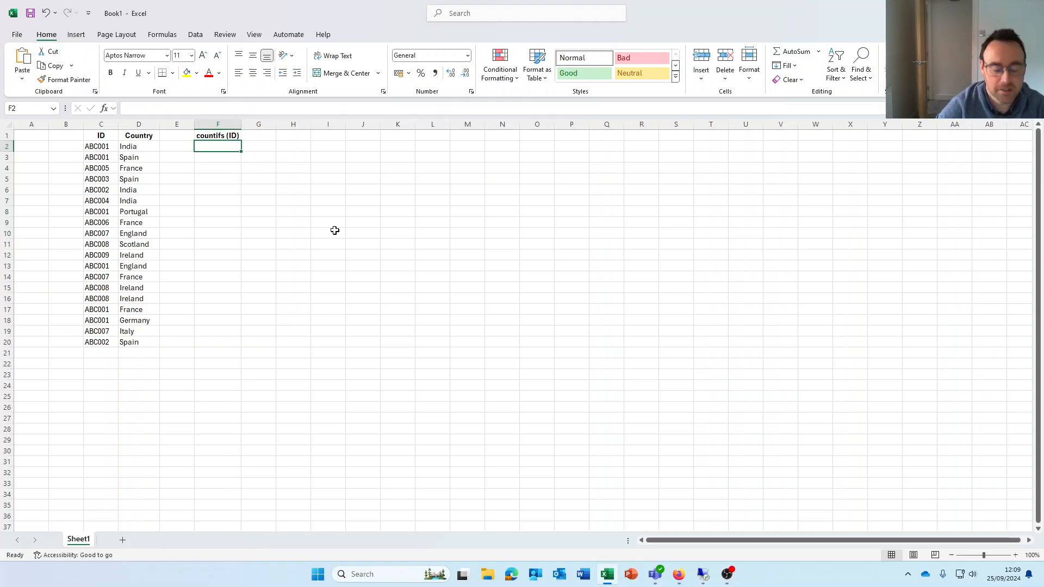
Enter a COUNTIFS formula in F2 with column C:C as the criteria range and C2 as the criterion
type("=")
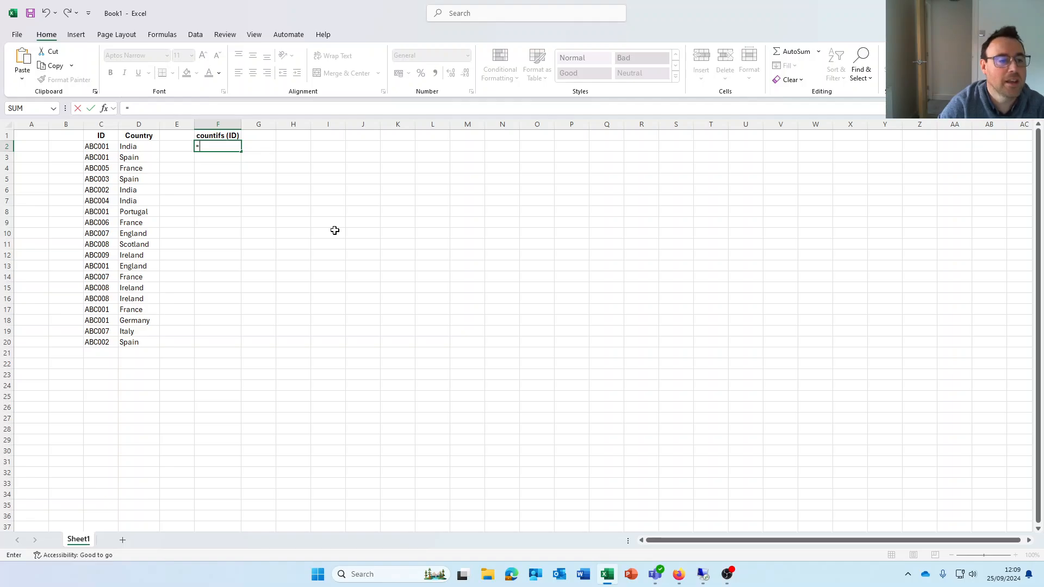
type("countifs")
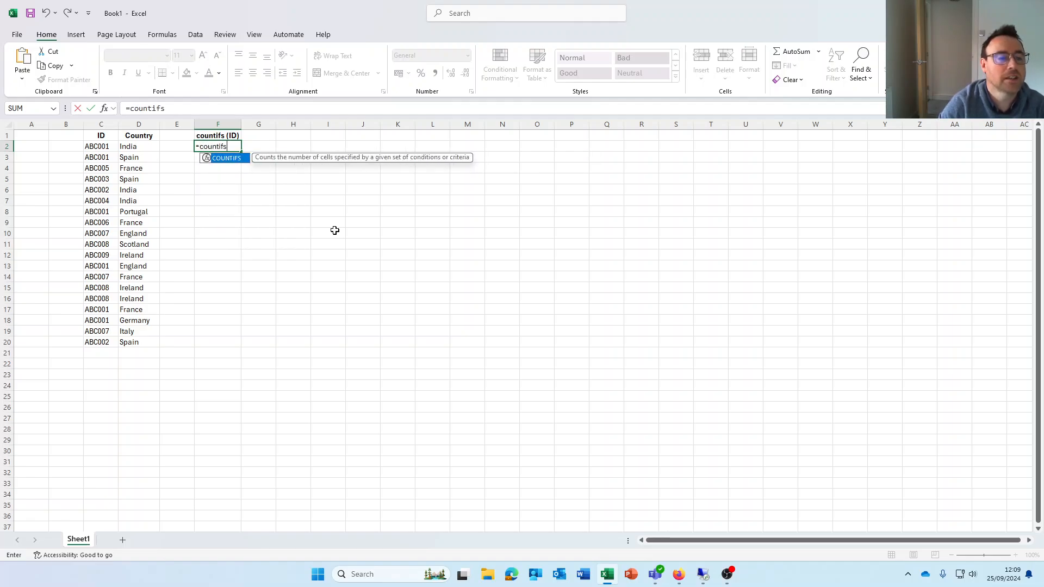
type("(")
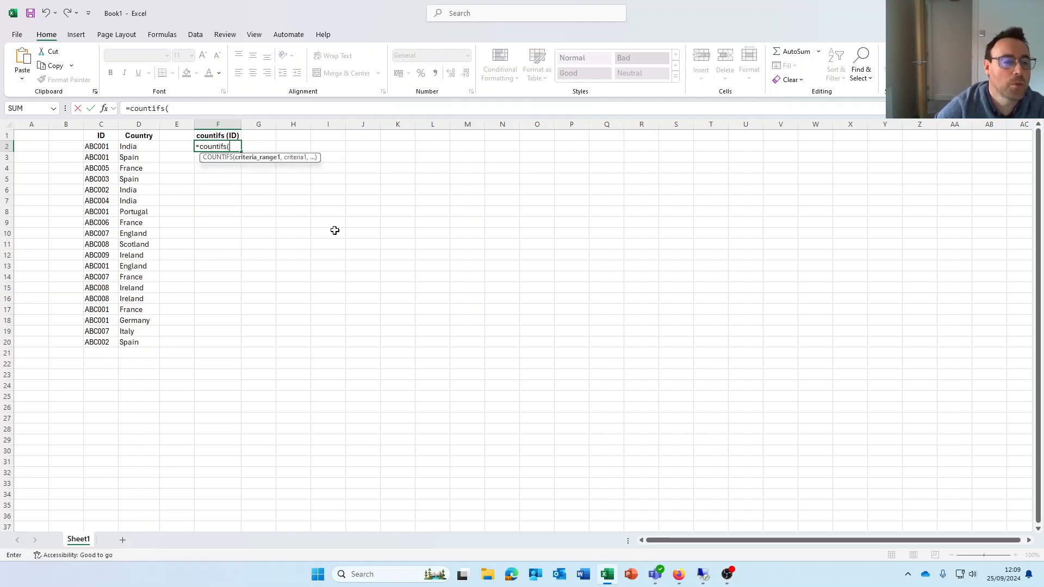
left_click(104, 108)
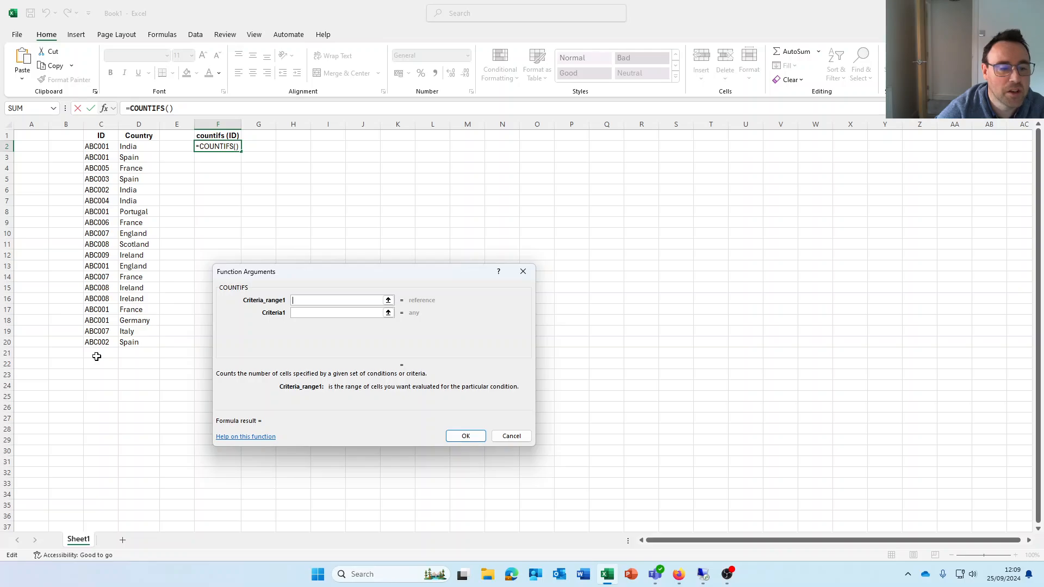
left_click(102, 123)
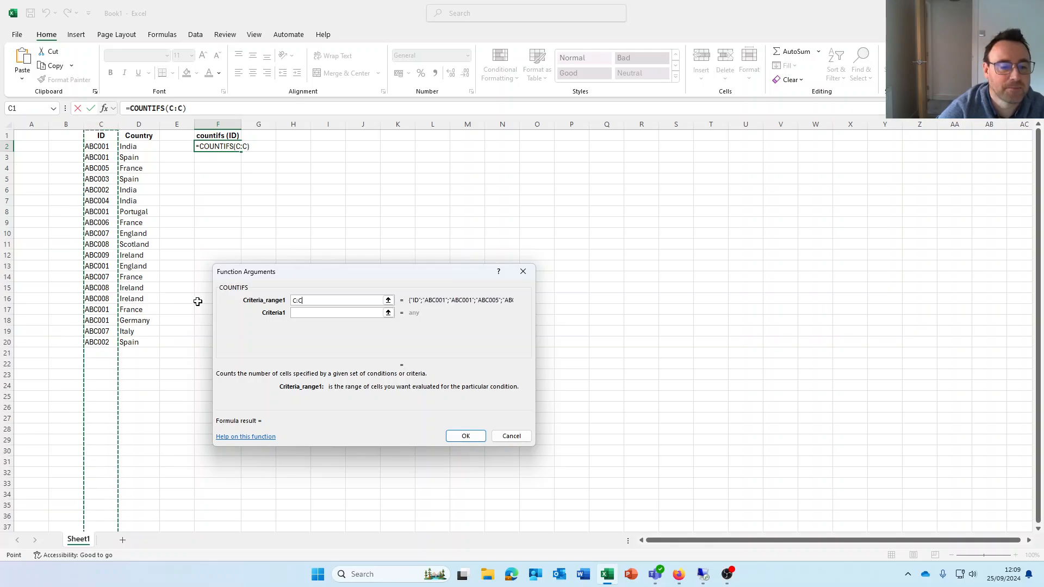
left_click(289, 313)
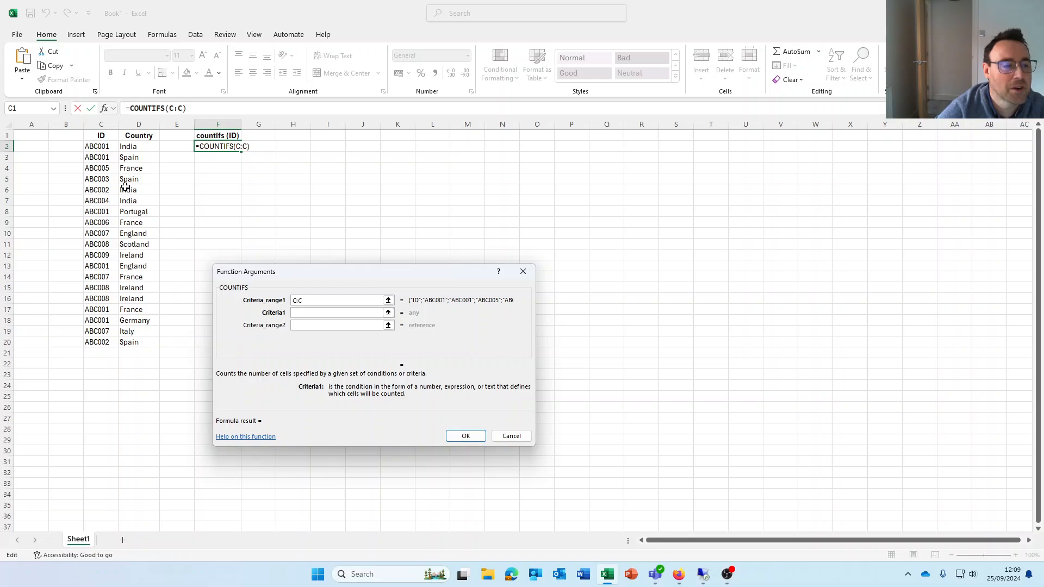
left_click(99, 145)
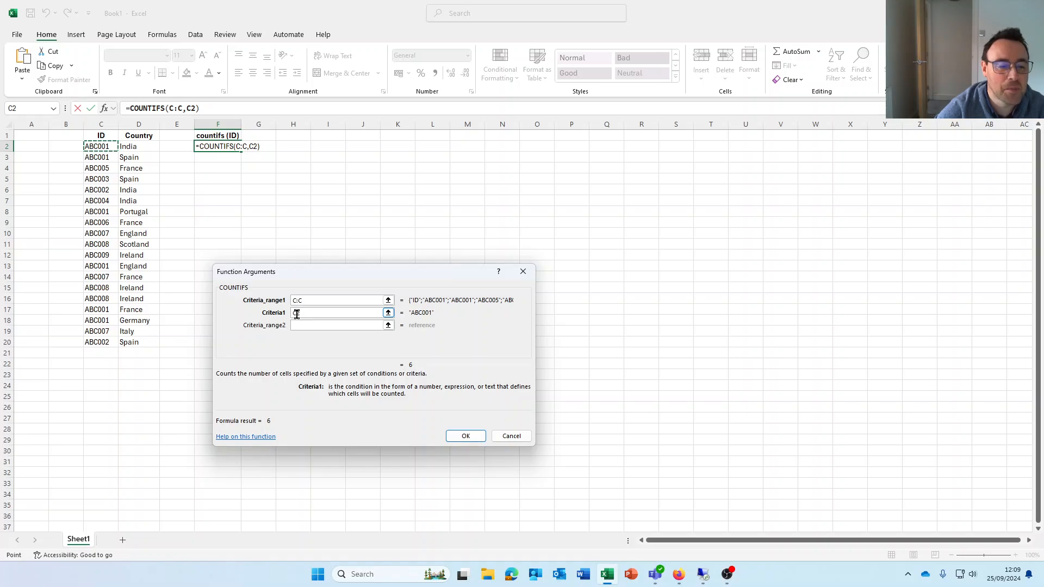
left_click(475, 436)
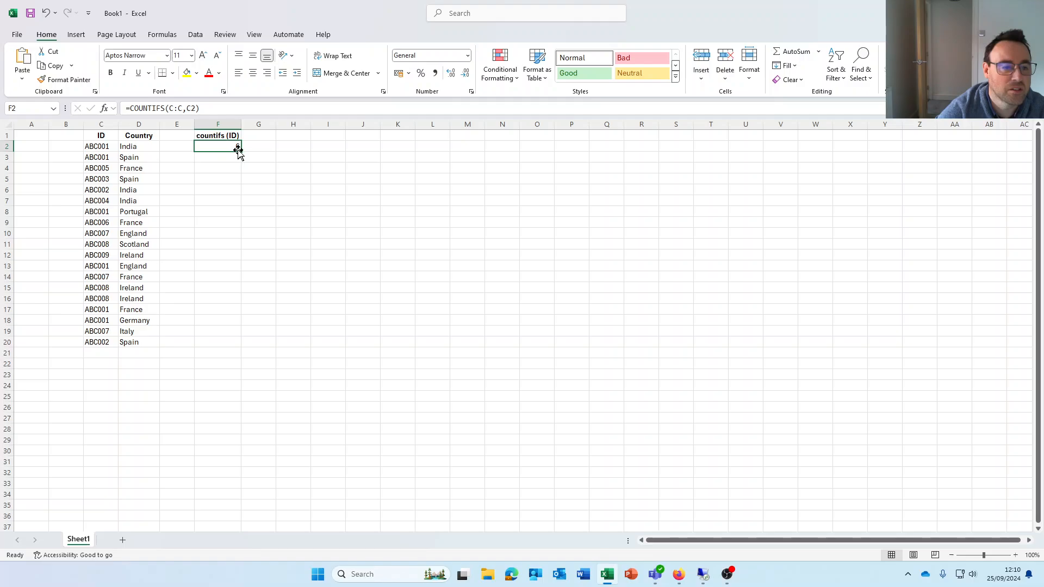
Copy the F2 formula down to F20 and centre the contents of column F
left_click_drag(240, 151, 240, 346)
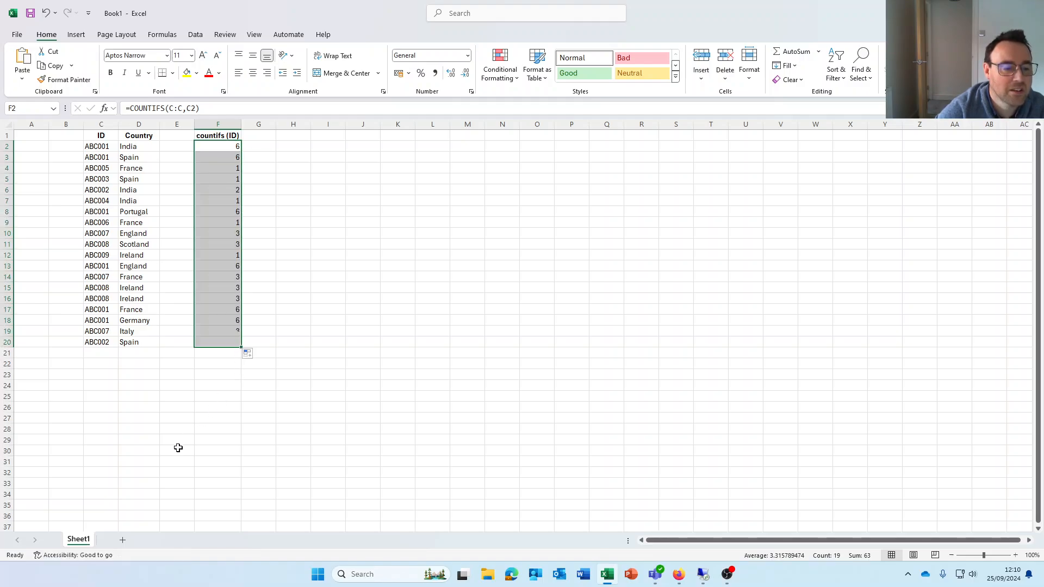
left_click(185, 417)
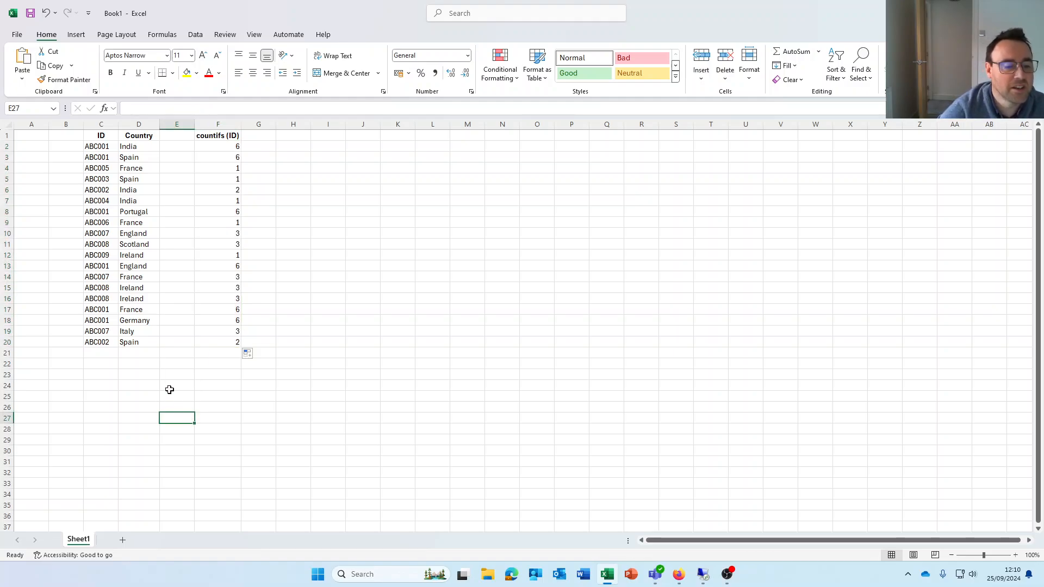
left_click(208, 126)
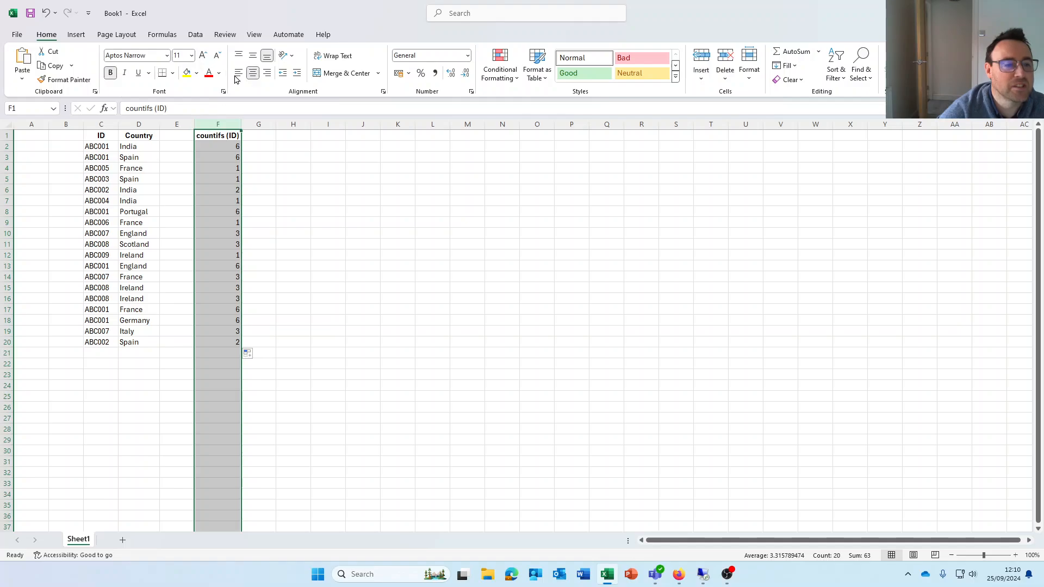
left_click(253, 74)
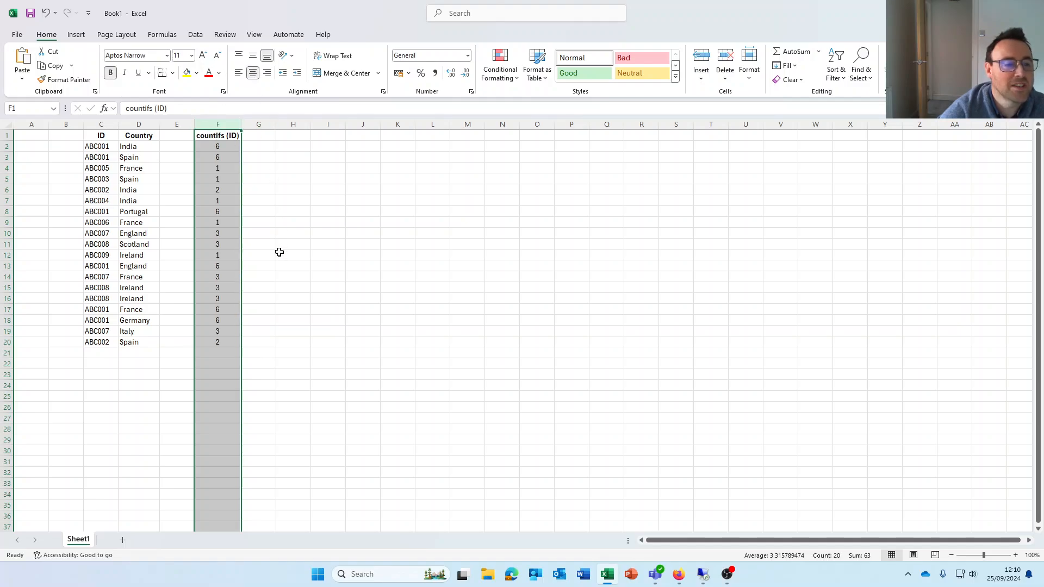
left_click(279, 252)
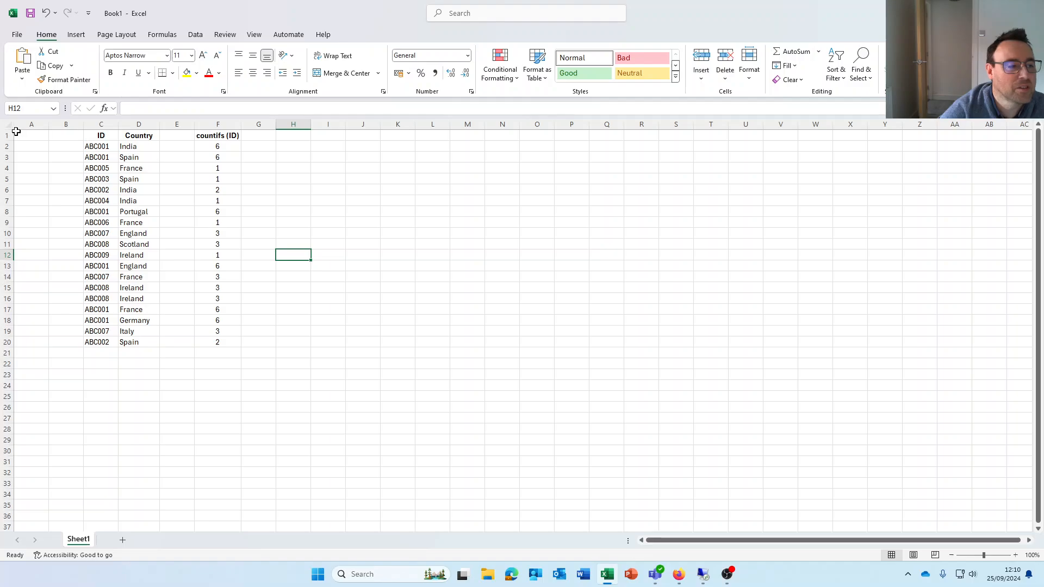
Turn on filters for the ID and Country headers in row 1
left_click(96, 135)
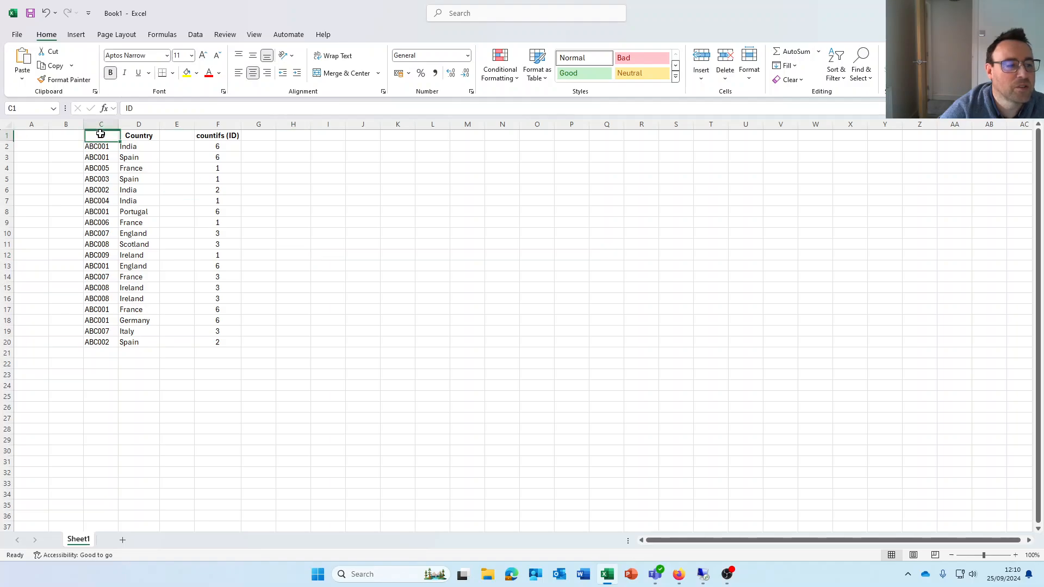
left_click(194, 35)
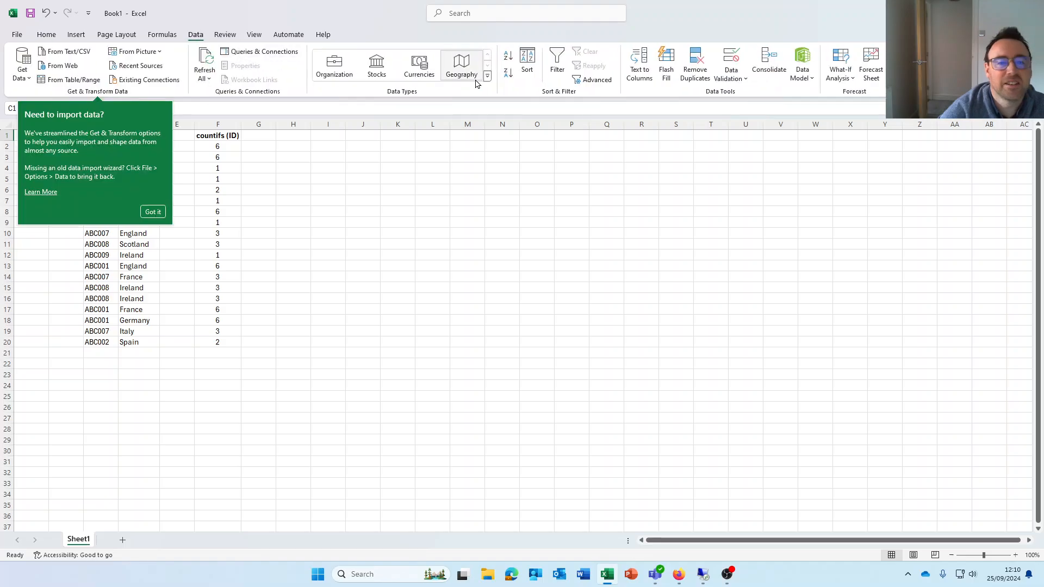
left_click(566, 52)
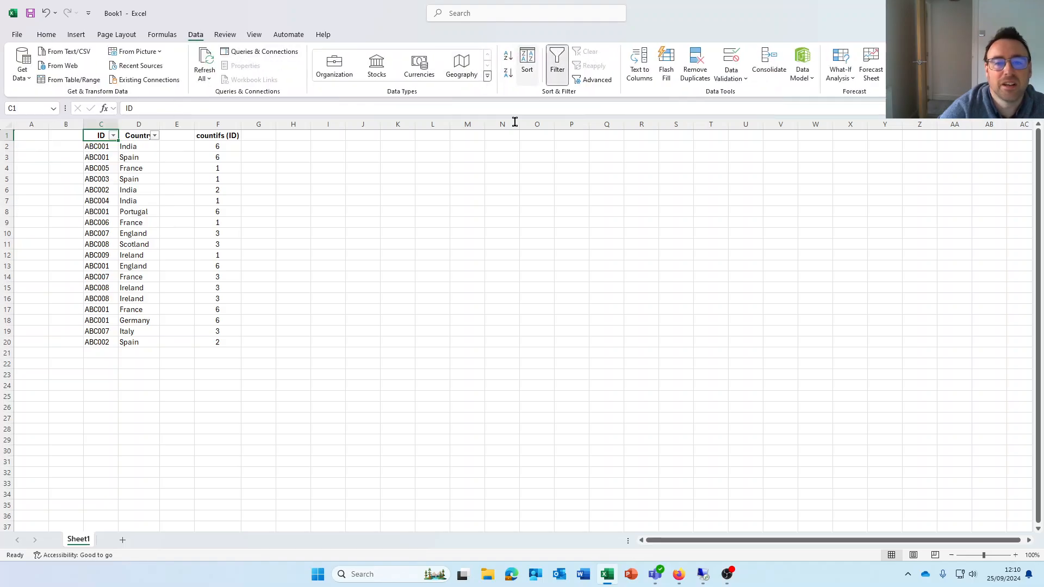
left_click(333, 253)
Filter the ID column to ABC001 only to check its counts, and clear the filter again
left_click(113, 135)
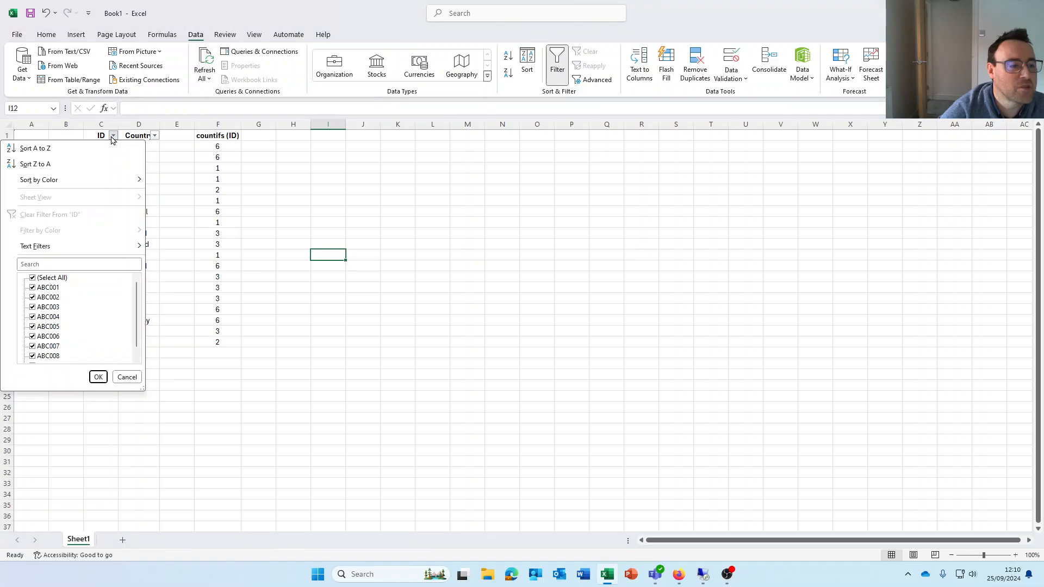
left_click(32, 277)
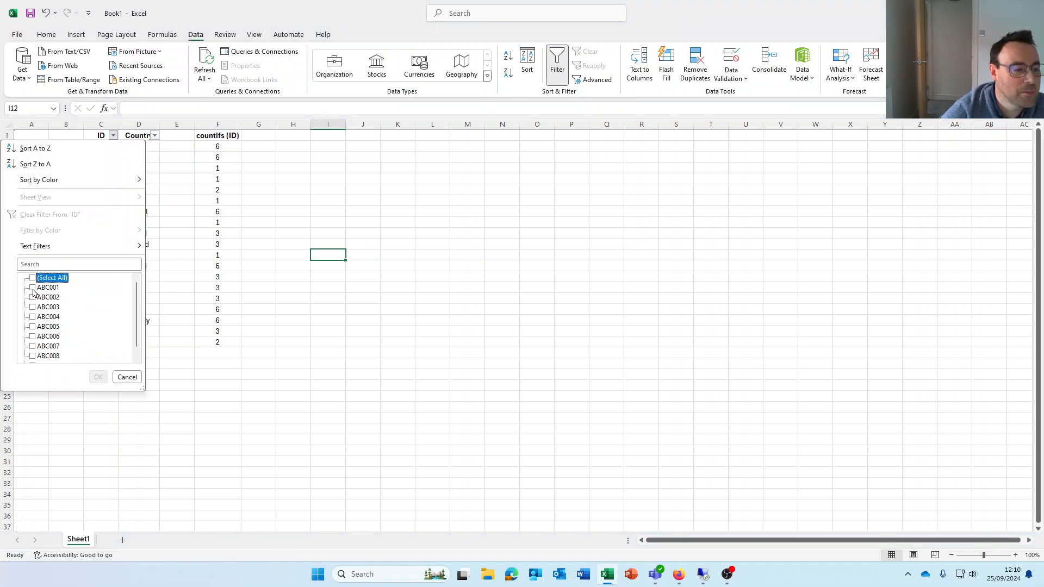
left_click(32, 287)
left_click(98, 377)
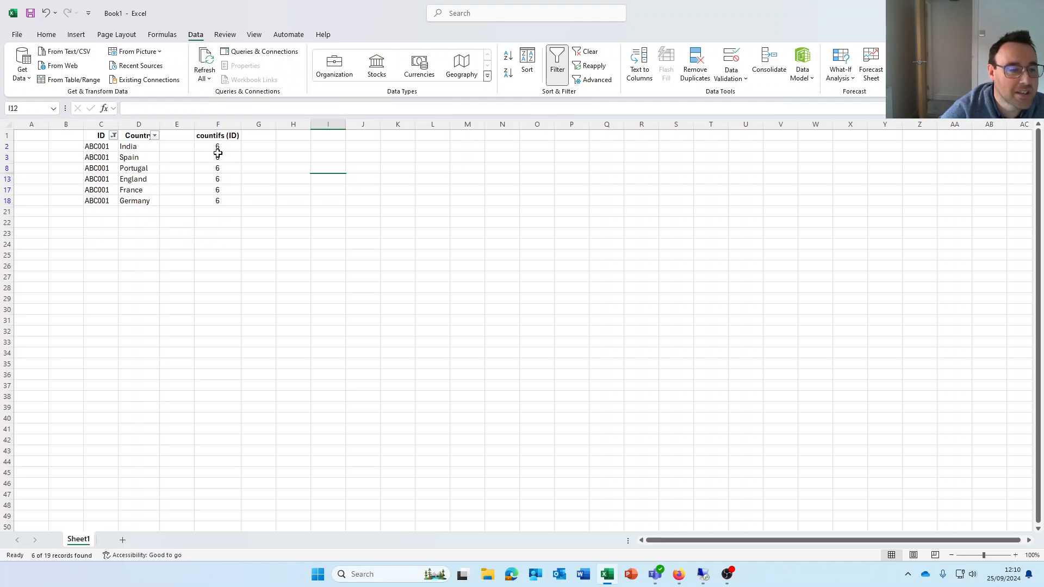
left_click(99, 136)
left_click(587, 51)
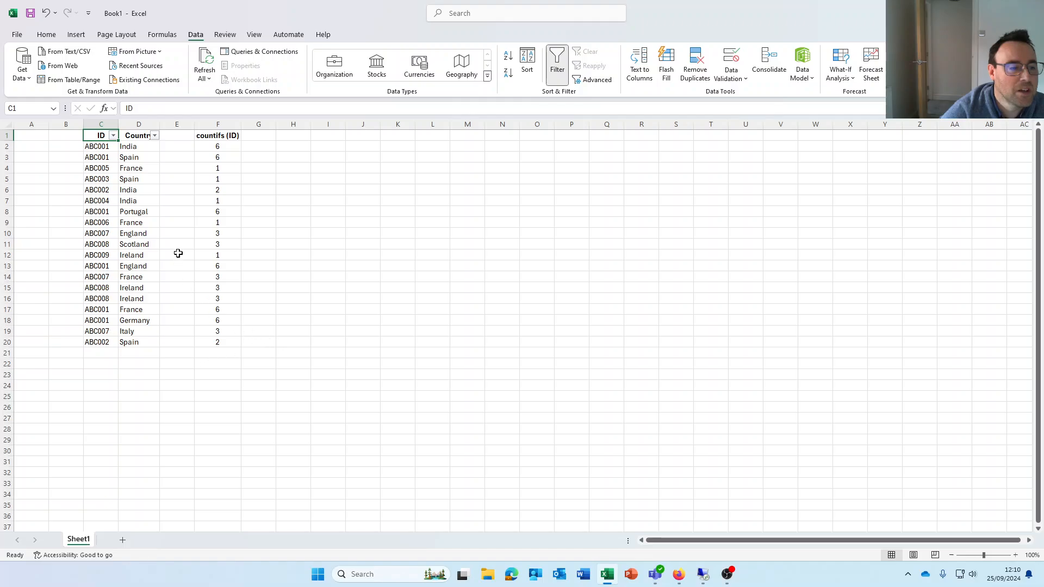
left_click(90, 167)
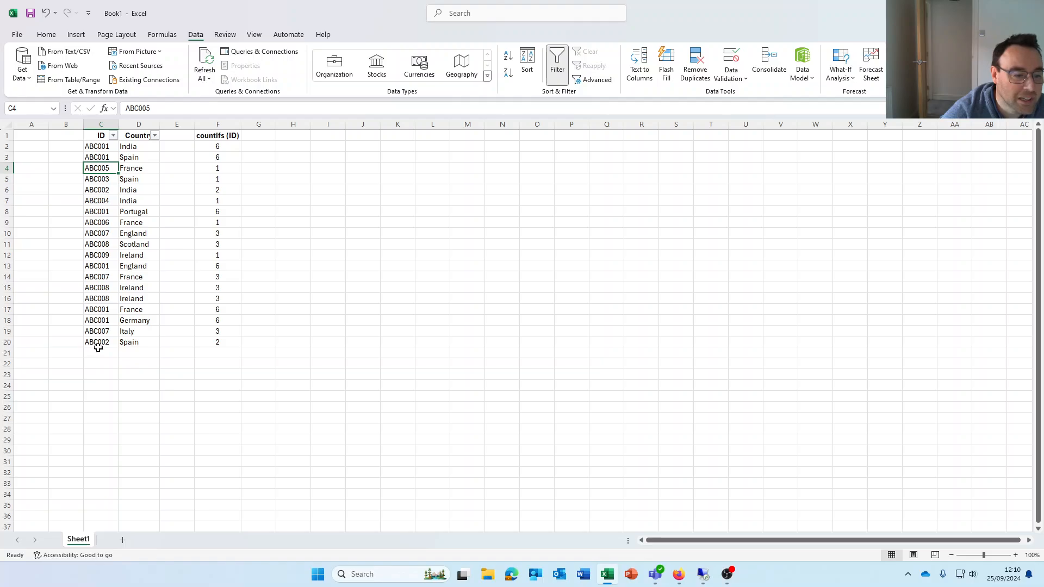
left_click(228, 331)
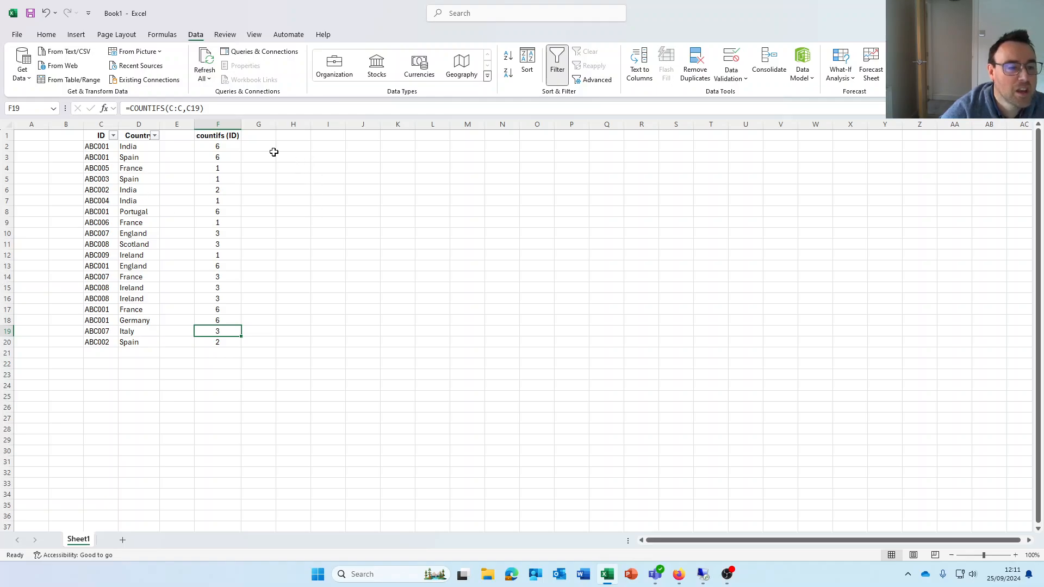
Enter the header "countifs (country)" in cell G1
left_click(261, 138)
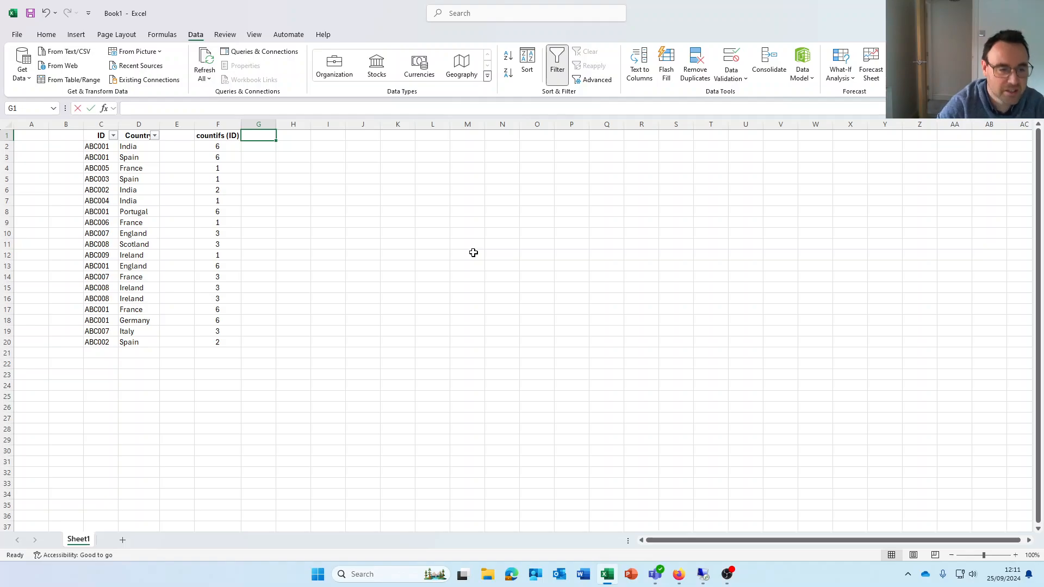
type("coun")
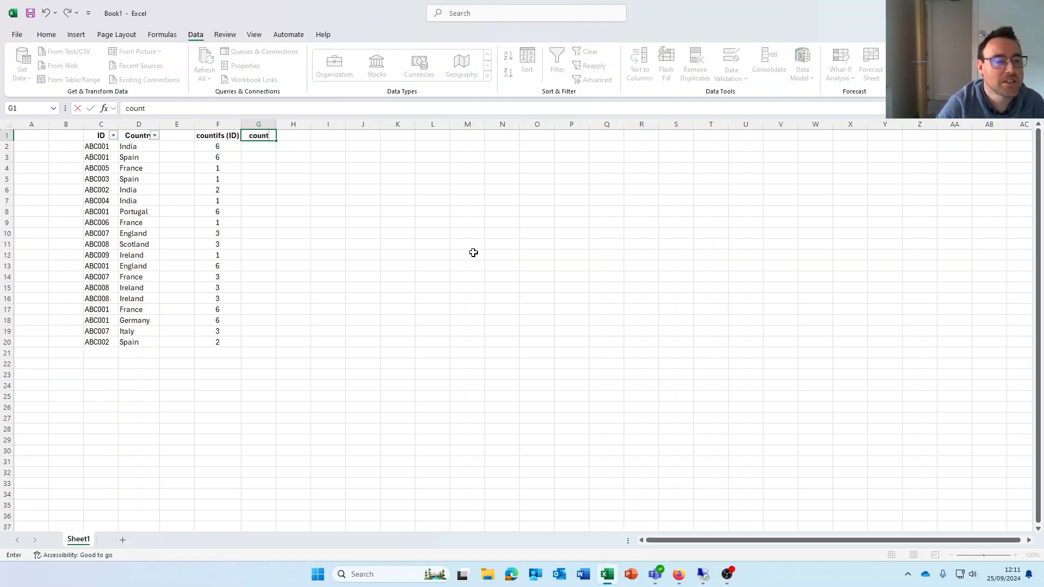
type("t")
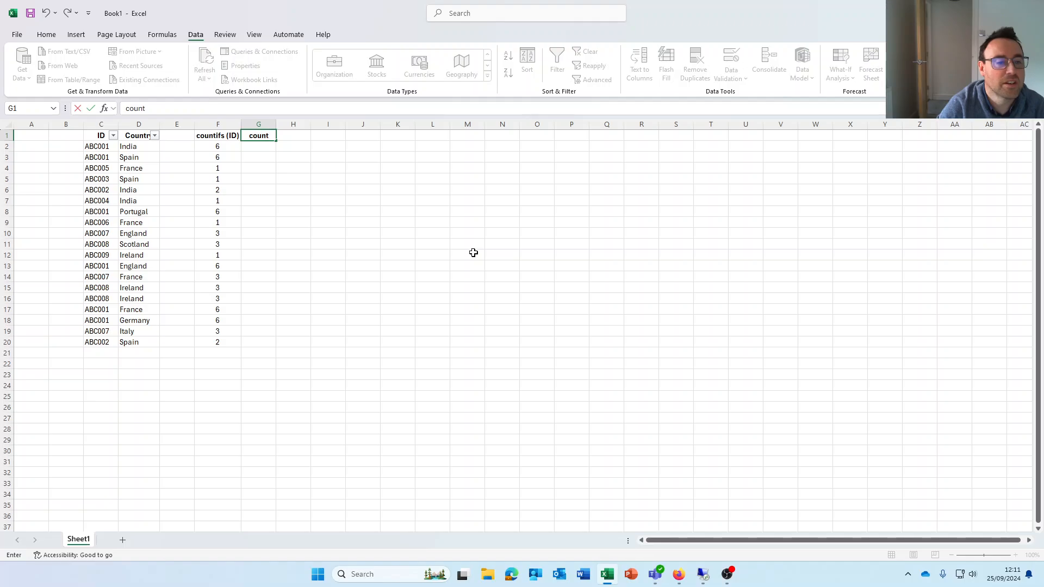
type("ifs")
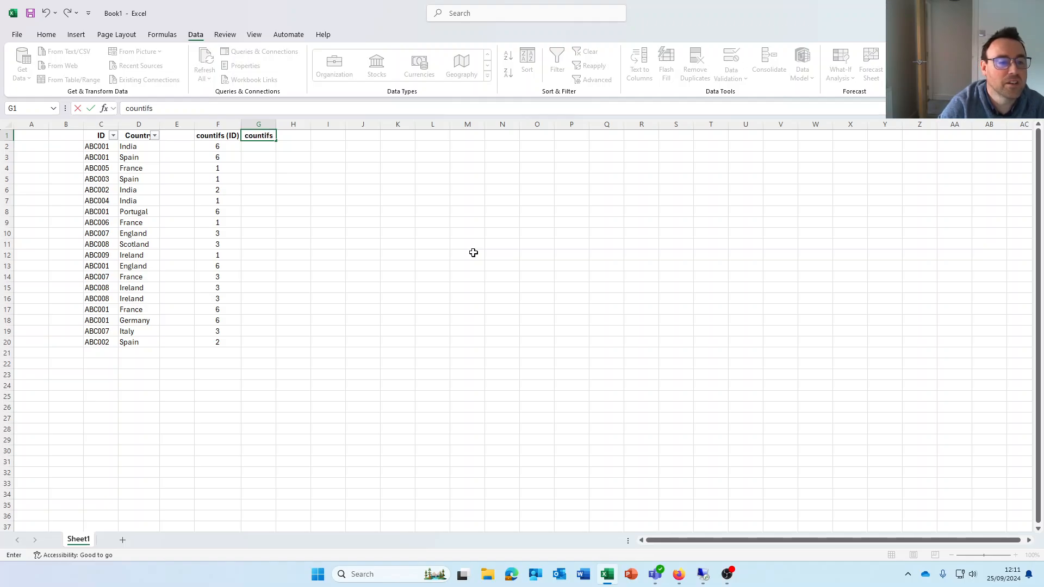
type(" (co")
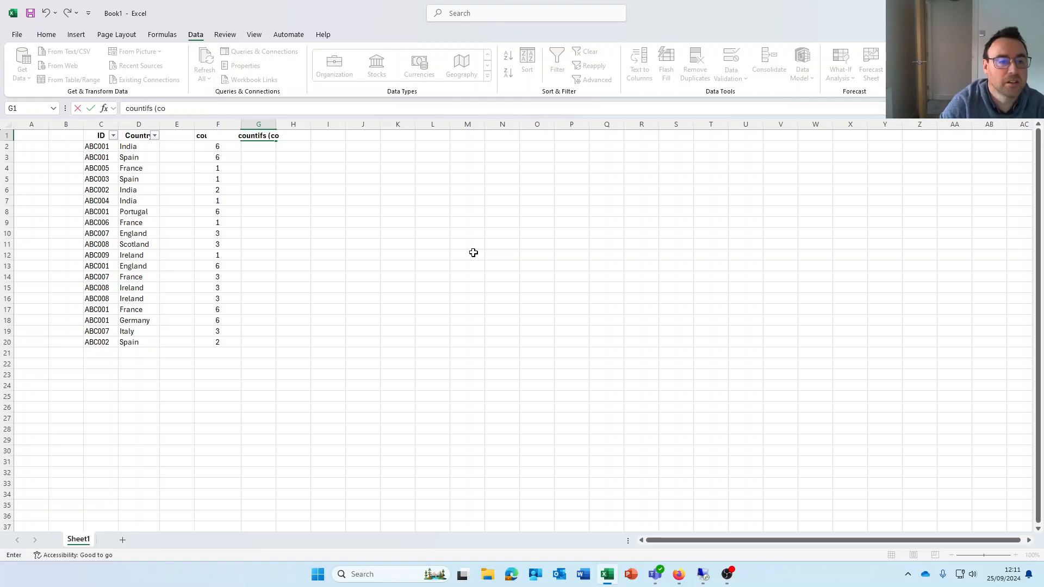
type("untry)")
key("Return")
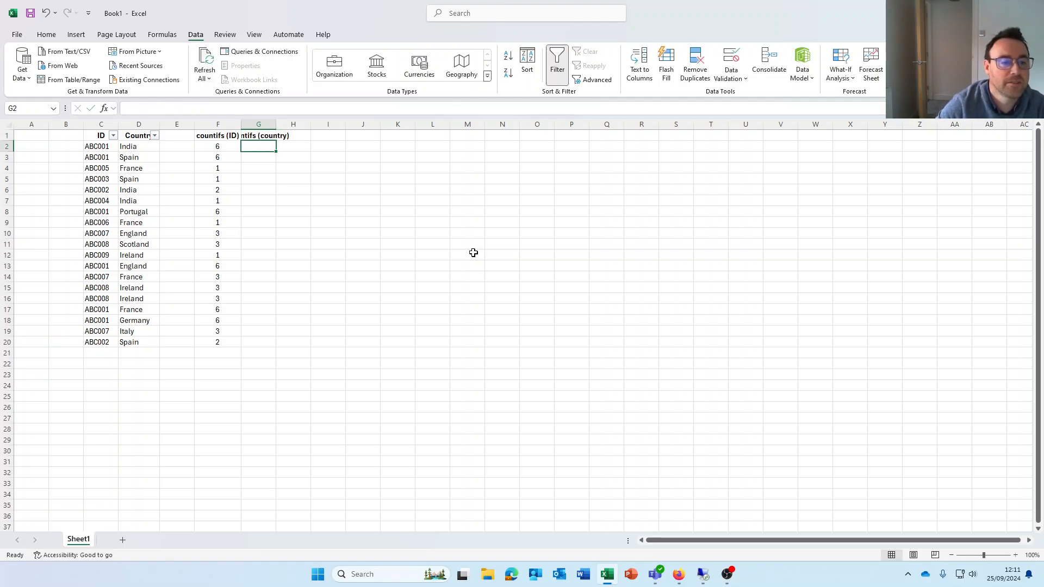
Enter a COUNTIFS formula in G2 with column D:D as the criteria range and D2 as the criterion
type("=countifs(")
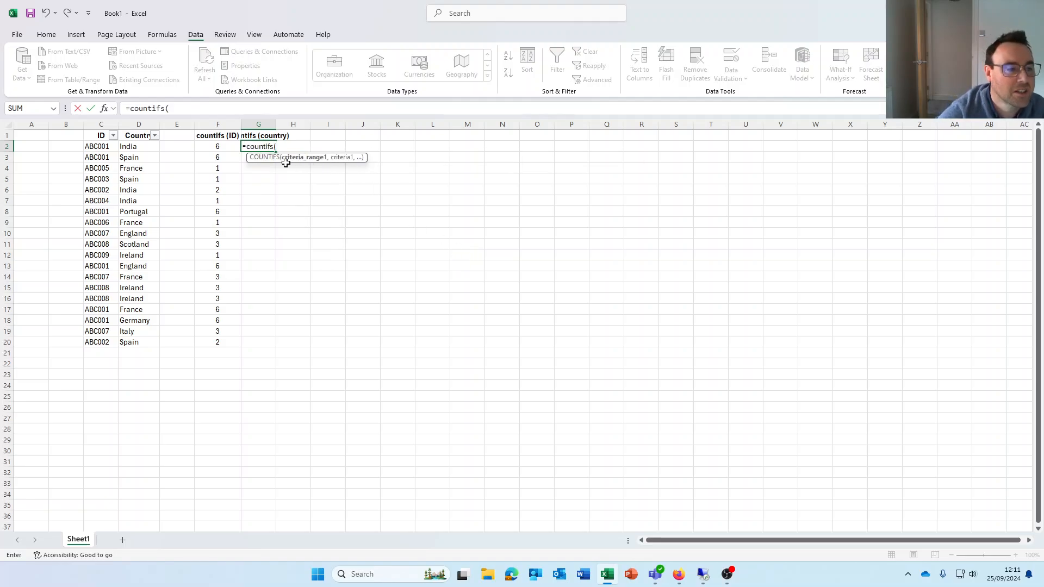
left_click(105, 109)
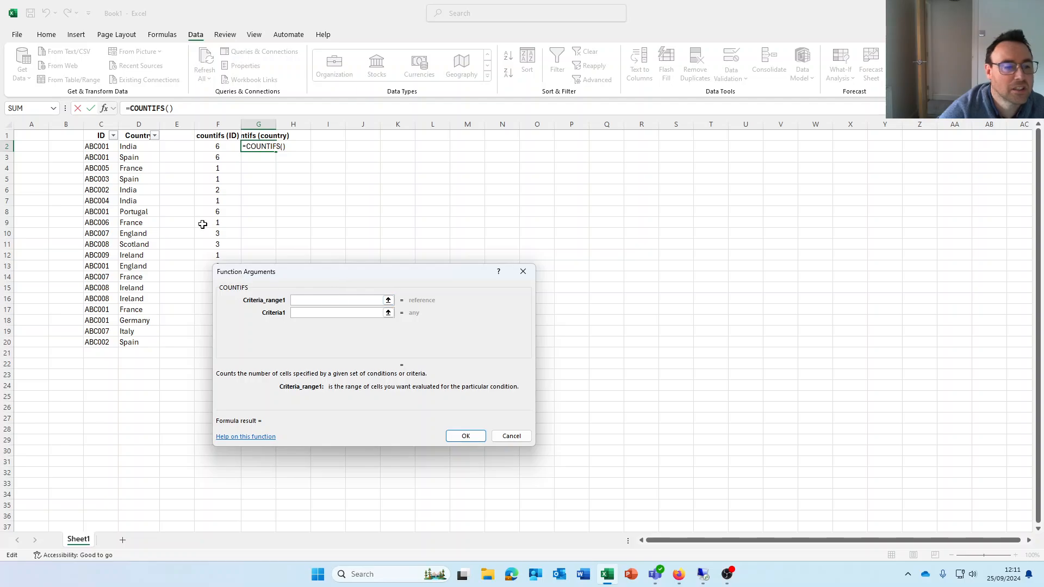
left_click(142, 123)
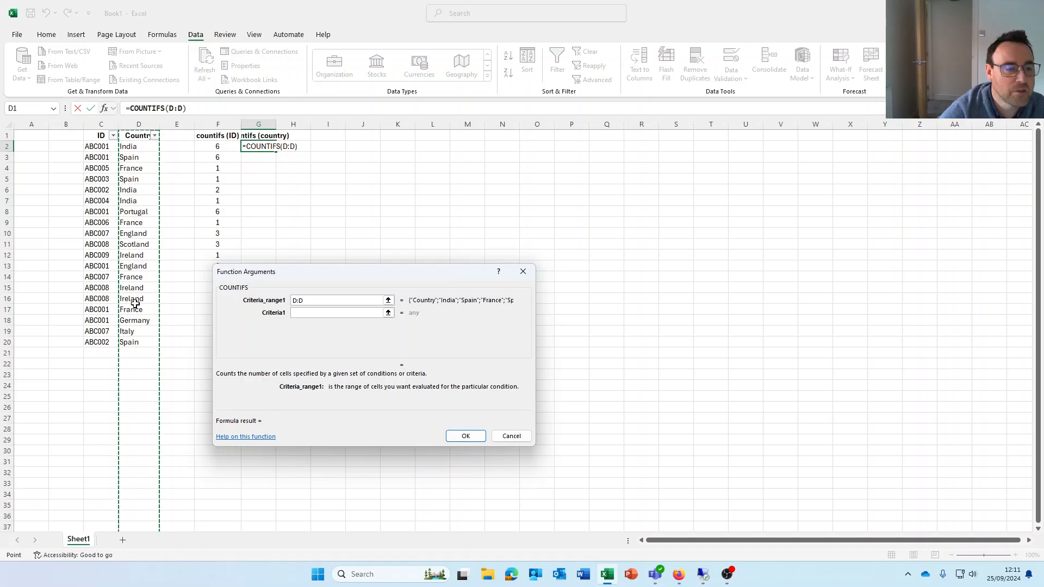
left_click(297, 312)
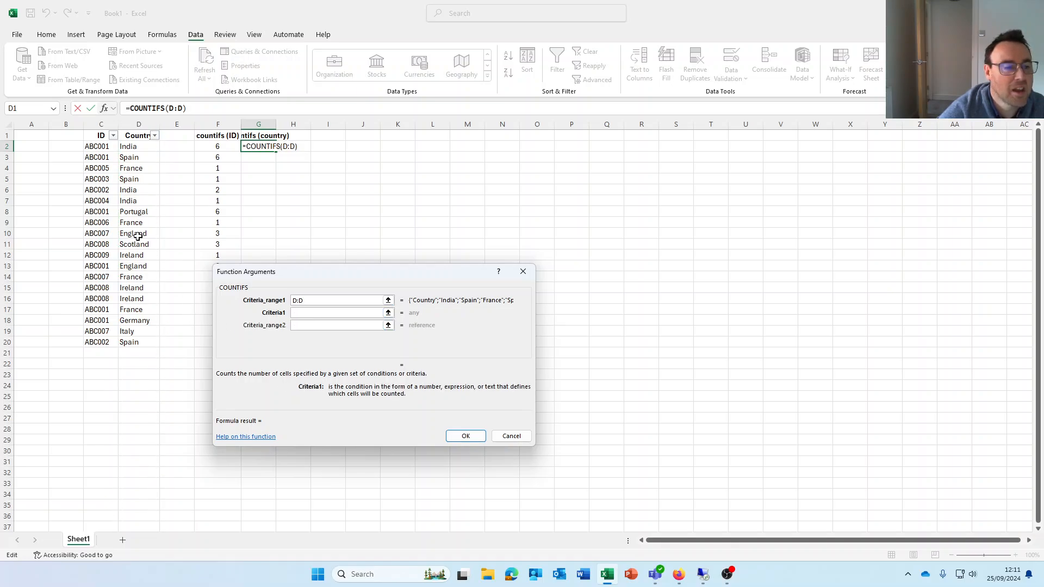
left_click(135, 146)
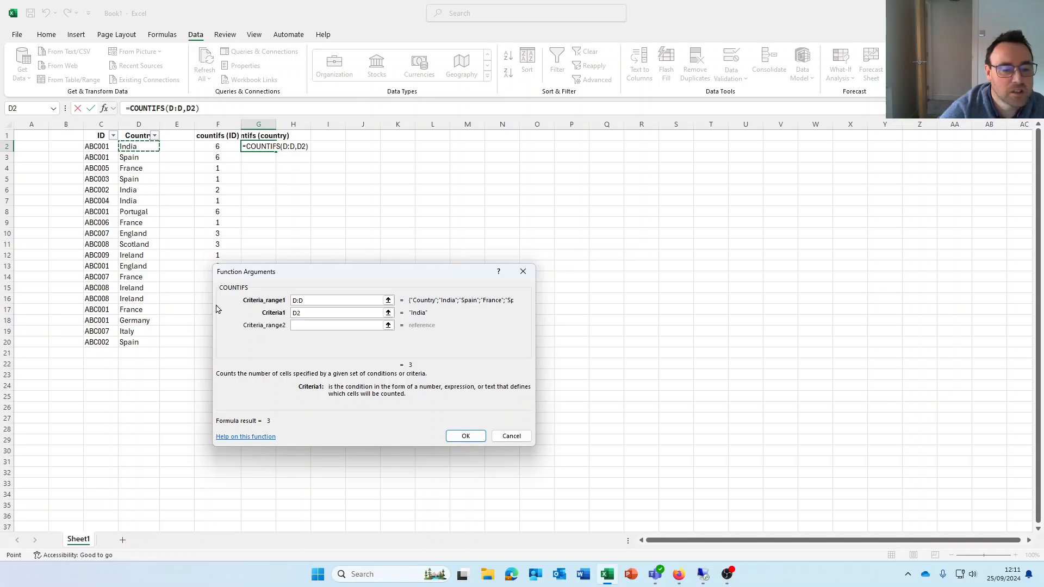
left_click(466, 436)
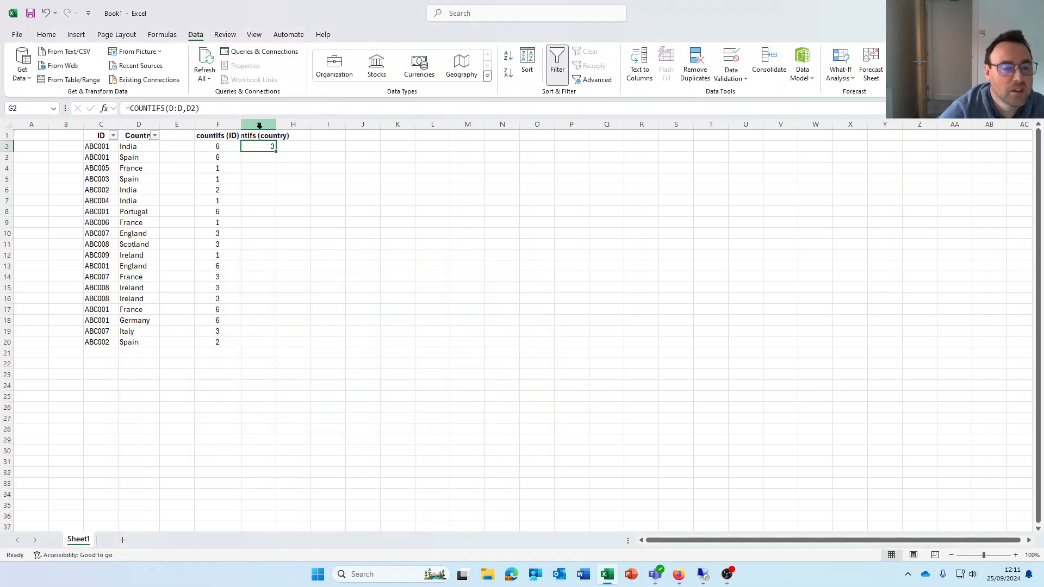
Copy the G2 formula down to G20 and fit the width of column G to its header
left_click_drag(276, 150, 275, 346)
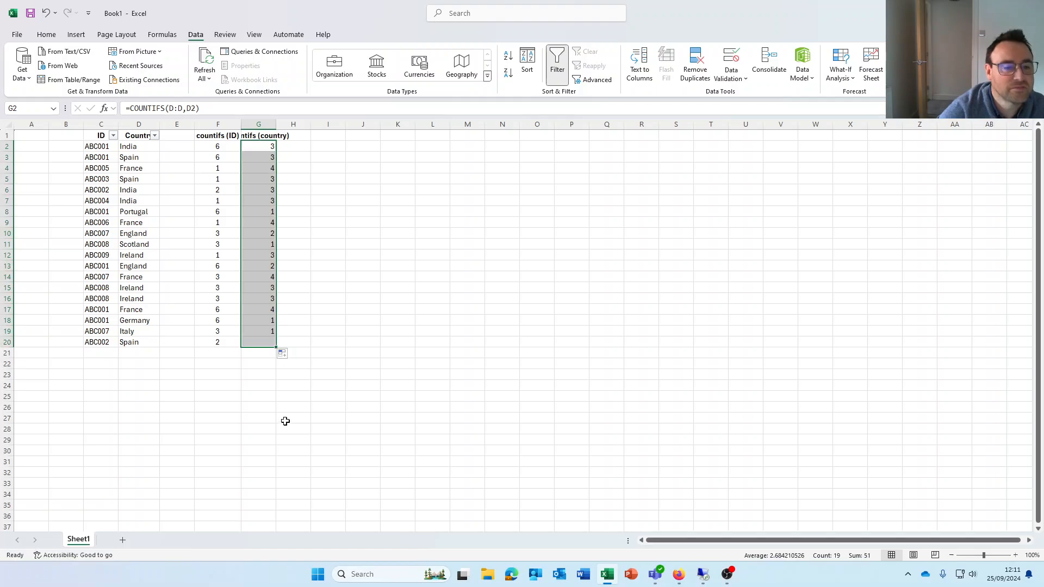
double_click(274, 124)
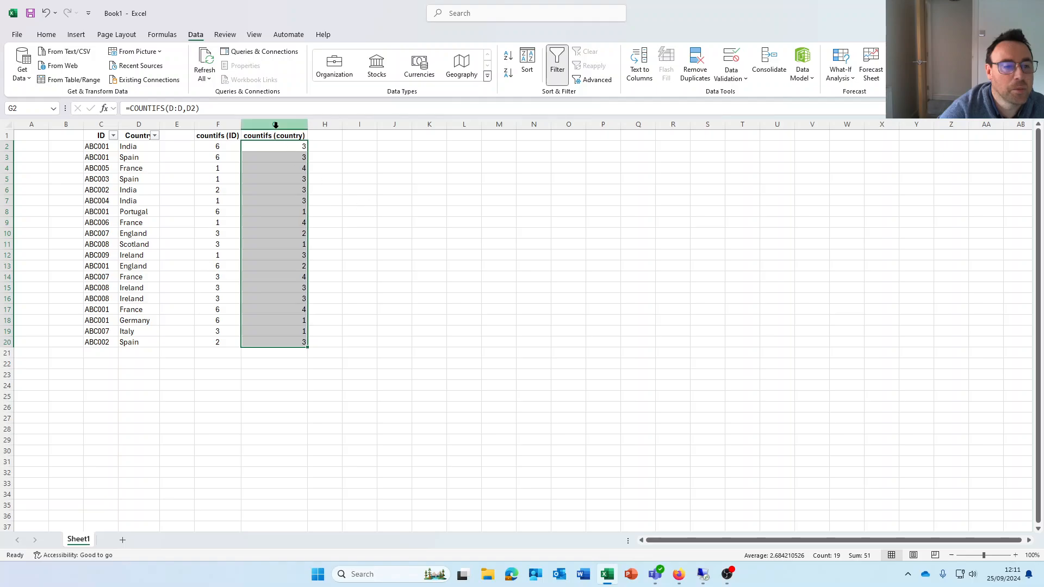
Centre the contents of column G
left_click(275, 124)
left_click(46, 34)
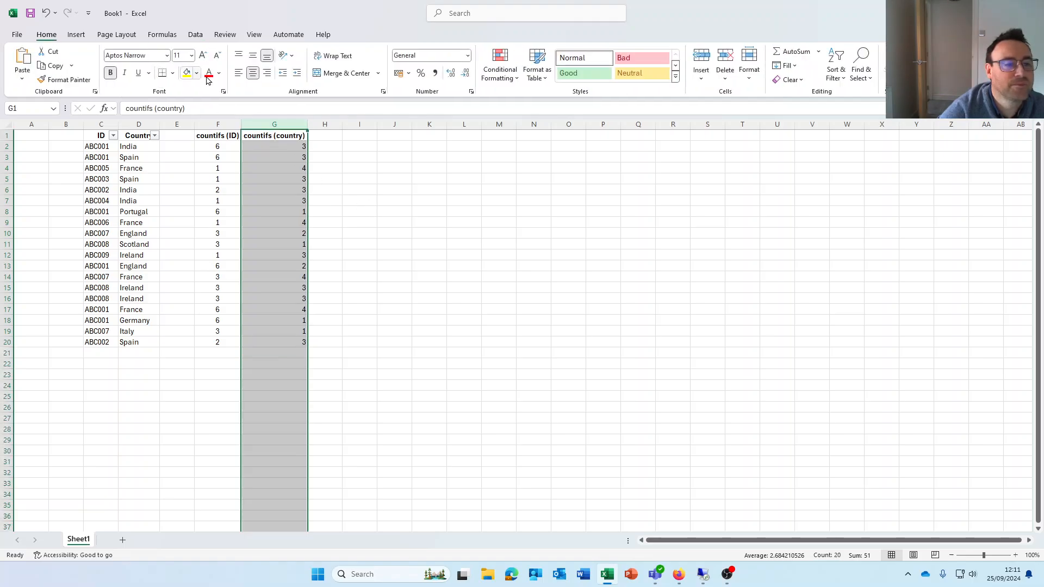
left_click(253, 72)
left_click(252, 72)
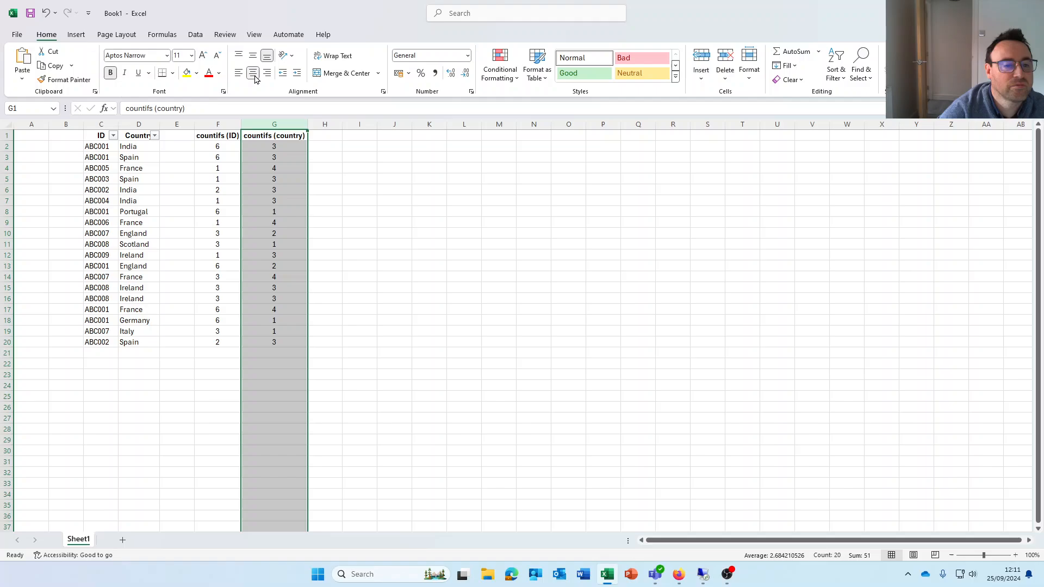
left_click(373, 232)
Filter the Country column to India only to check its counts, and clear the filter again
left_click(278, 147)
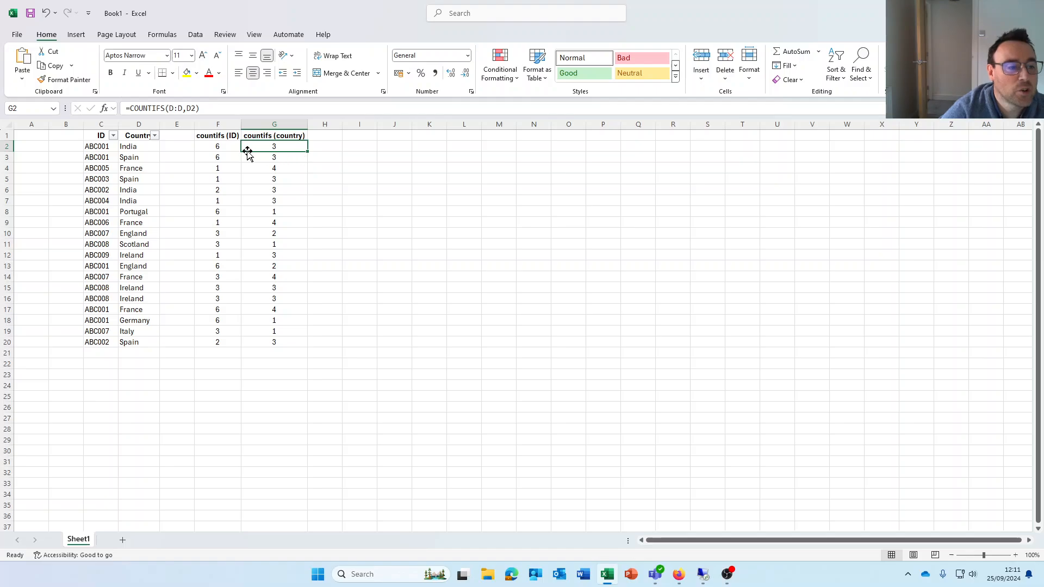
left_click(155, 136)
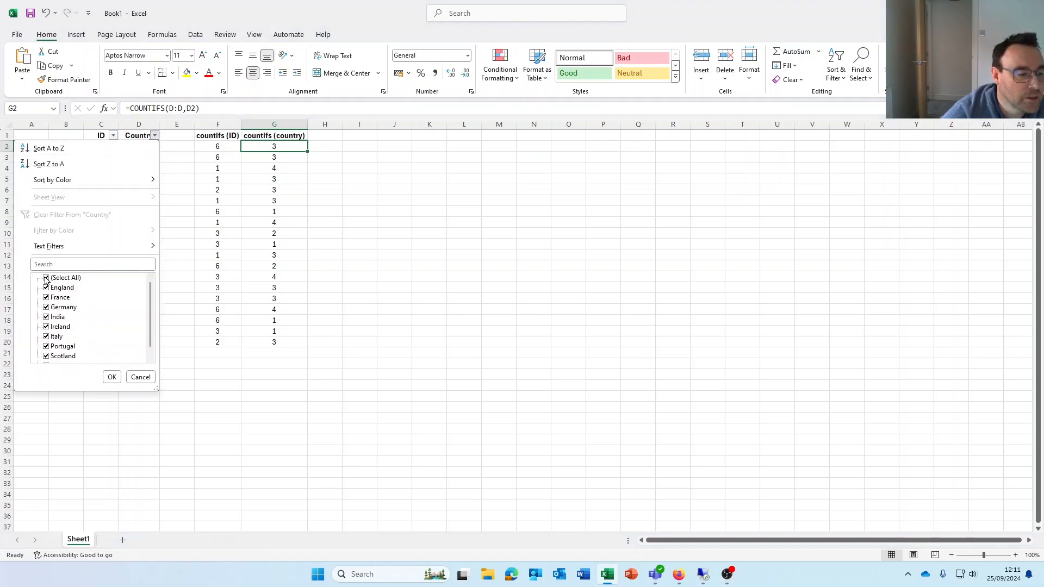
left_click(47, 278)
left_click(46, 317)
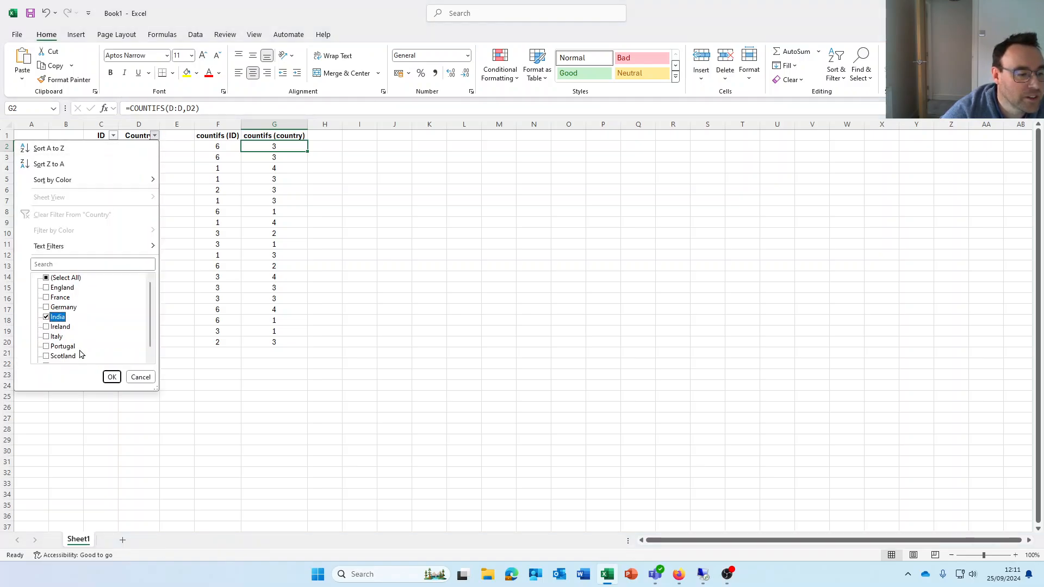
left_click(112, 378)
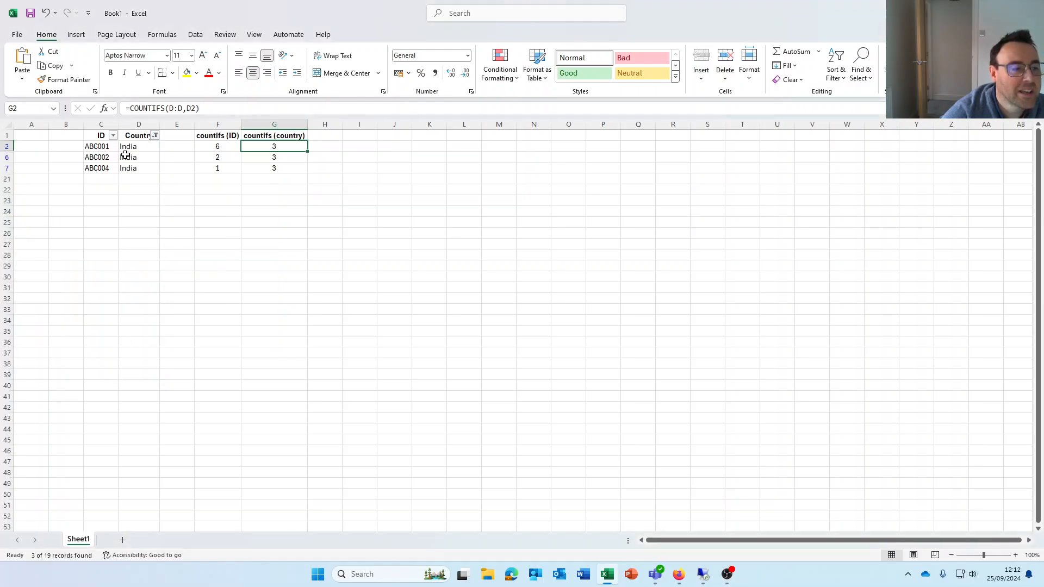
left_click(156, 136)
left_click(50, 279)
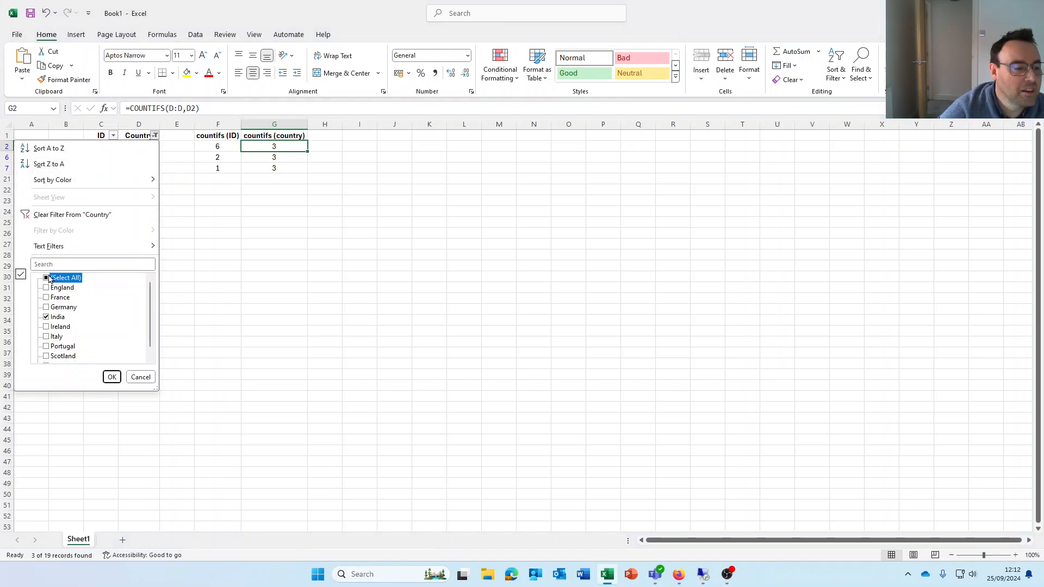
left_click(109, 376)
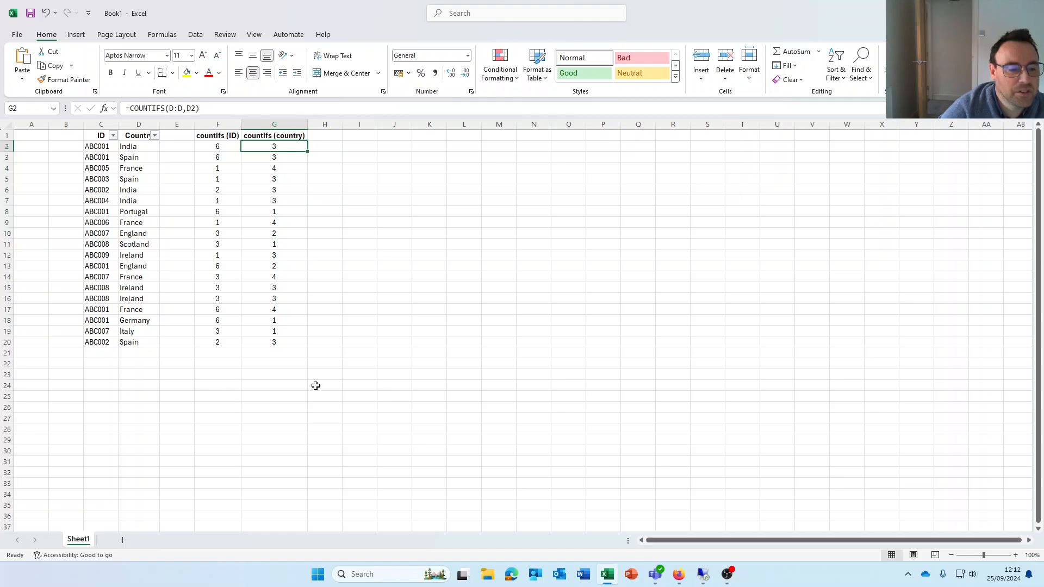
Review the criteria range and criterion of the COUNTIFS formula in G14, and leave its function arguments without changes
left_click(292, 277)
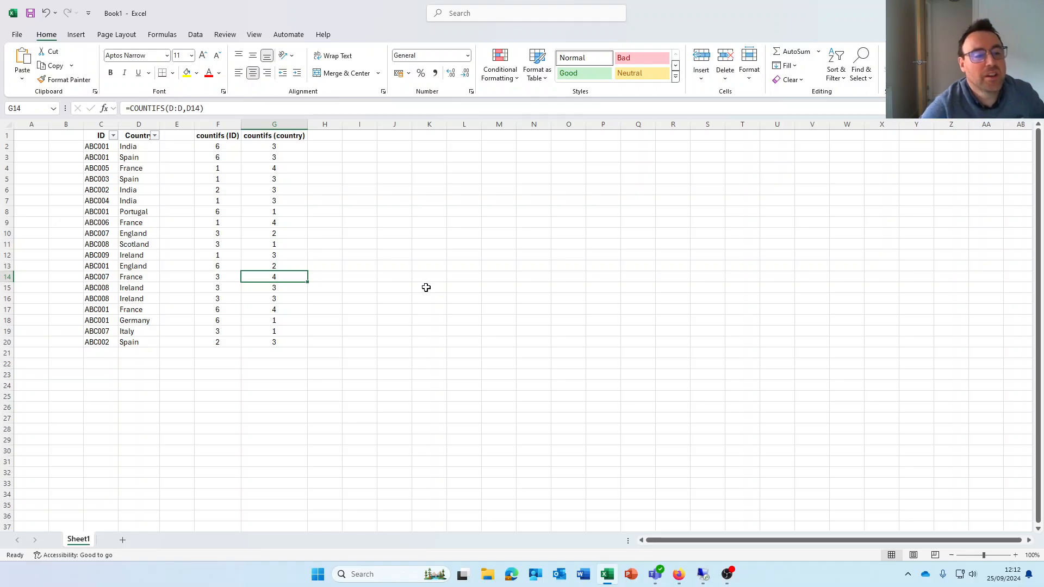
left_click(104, 108)
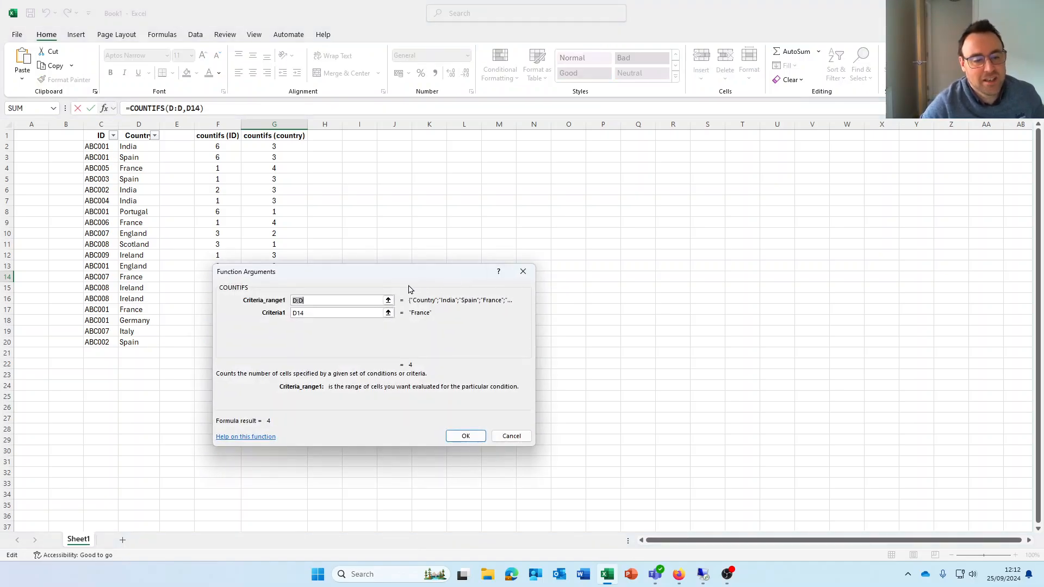
left_click(319, 313)
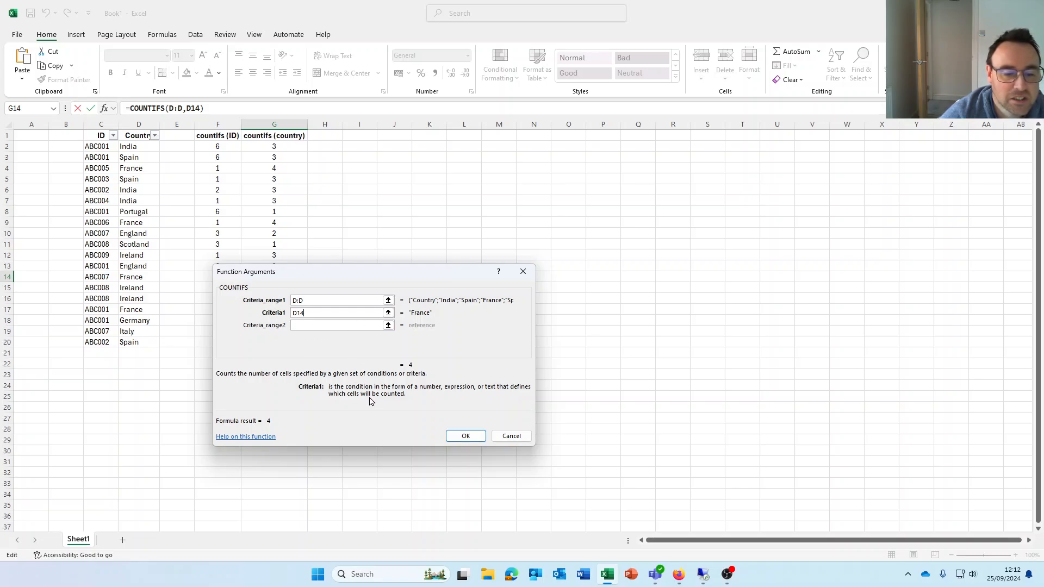
left_click(510, 436)
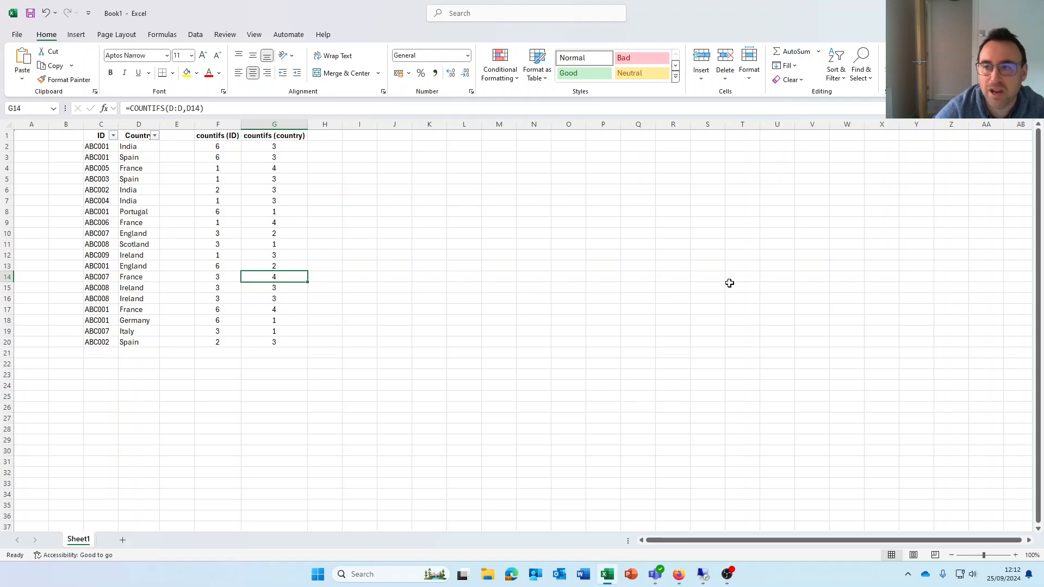
left_click(981, 11)
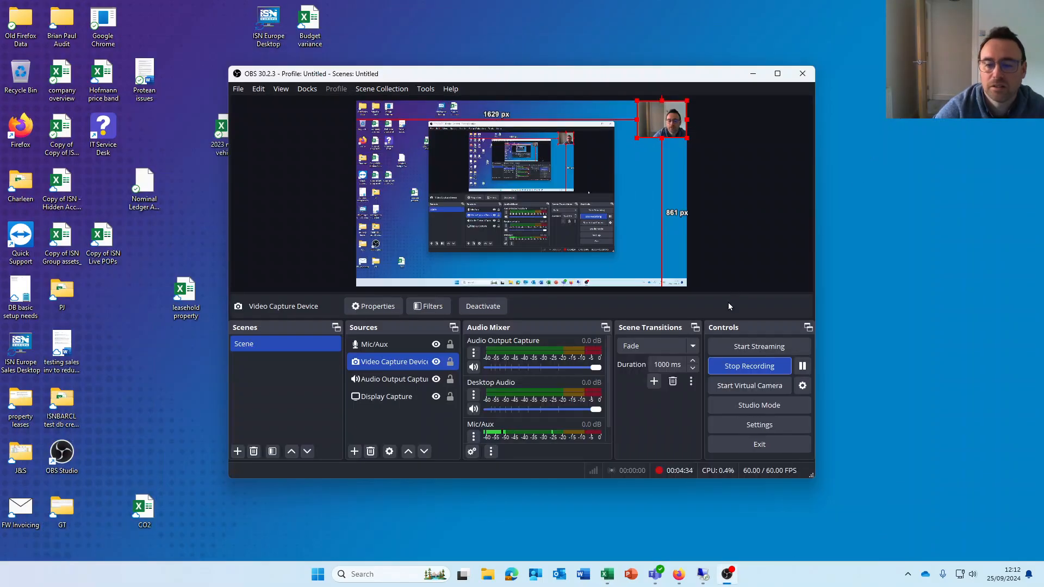